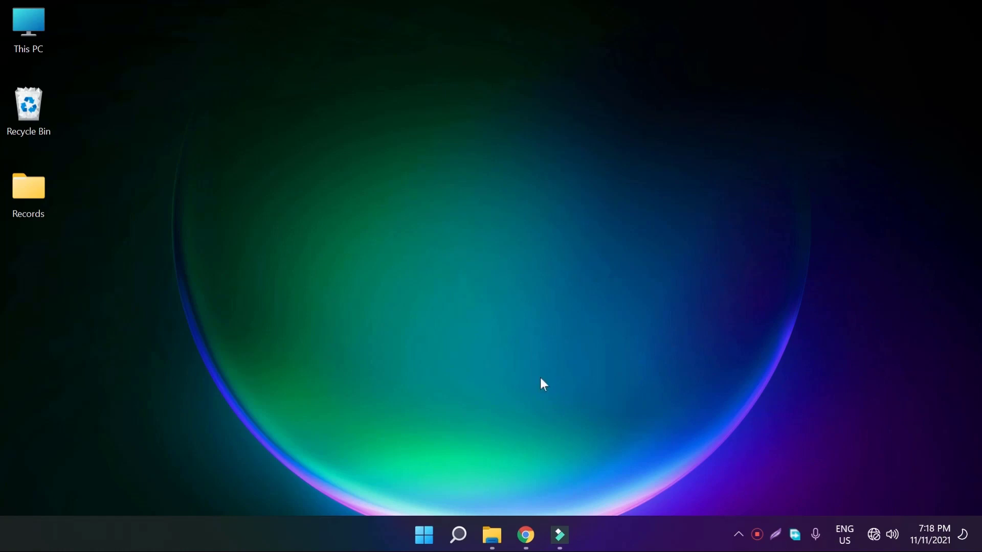
- Extract the PlayStore Install Resources zip in Downloads with 7-Zip into a same-named folder
click(492, 535)
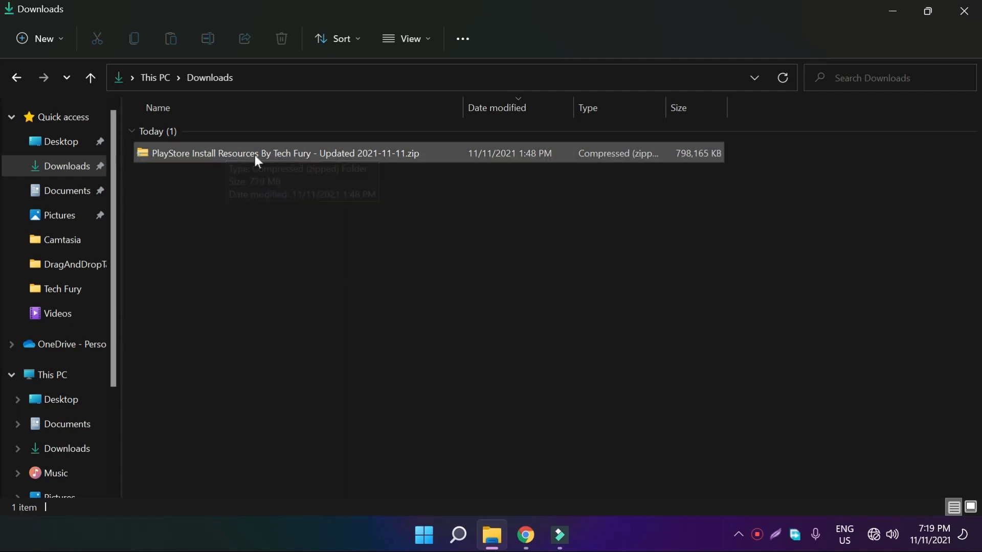
click(237, 155)
right_click(236, 153)
mouse_move(301, 208)
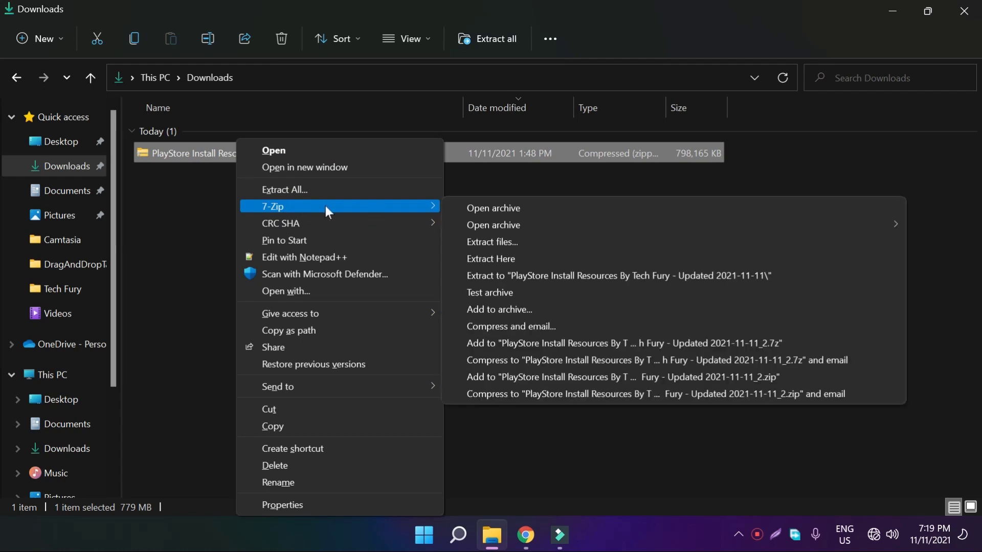
click(509, 276)
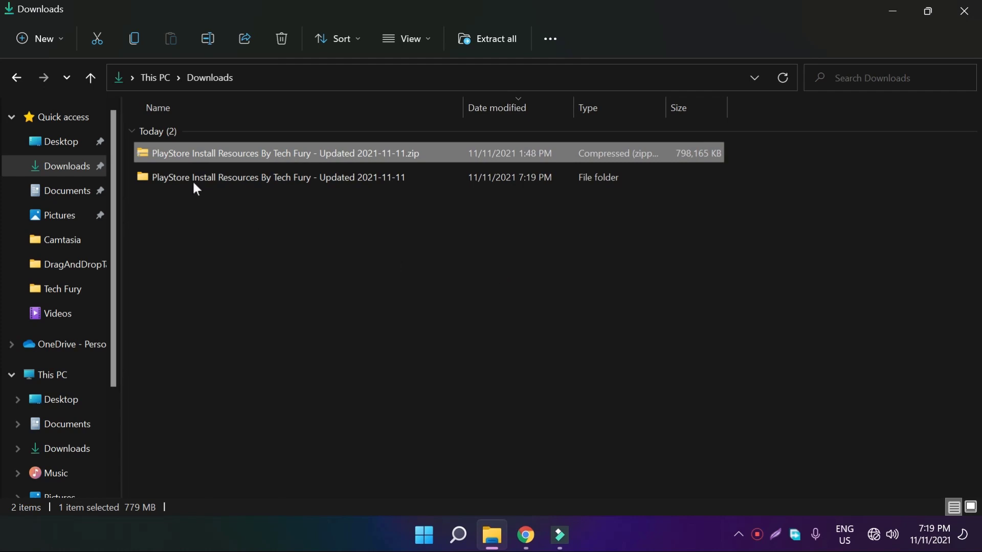
- Open the extracted folder's Readme - Tech Fury.txt in a maximized Notepad++ window
double_click(261, 179)
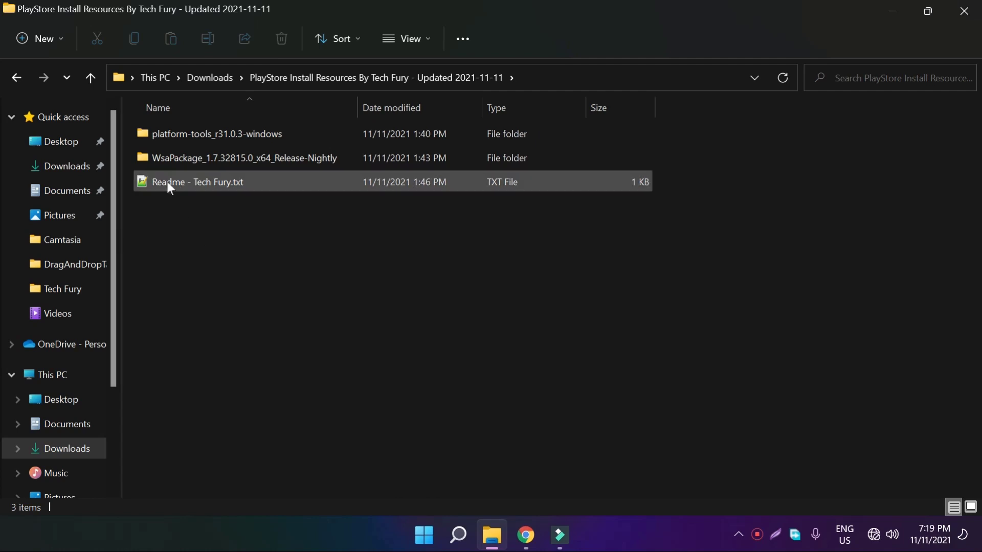
double_click(207, 180)
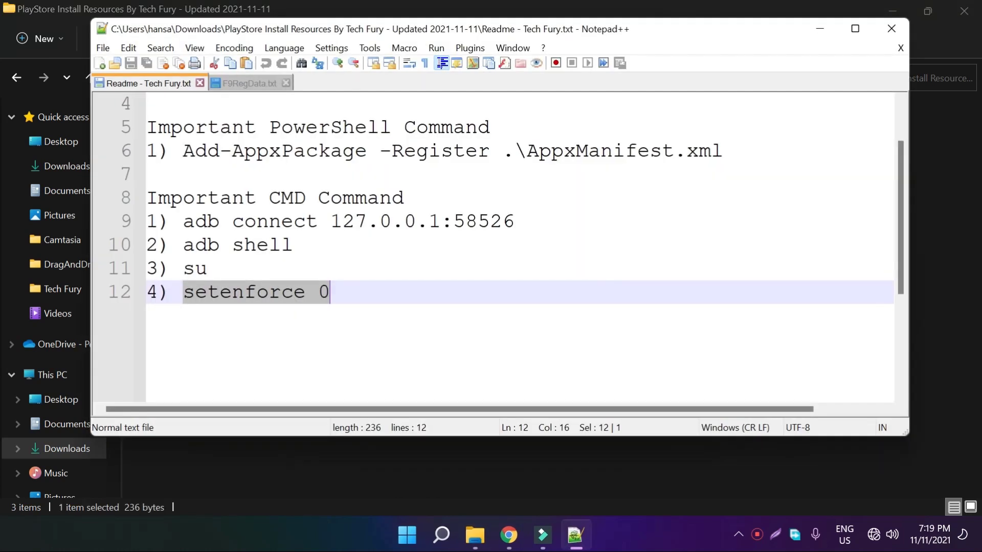
key(ctrl+KP_Add)
key(ctrl+KP_Add)
key(ctrl+KP_Add)
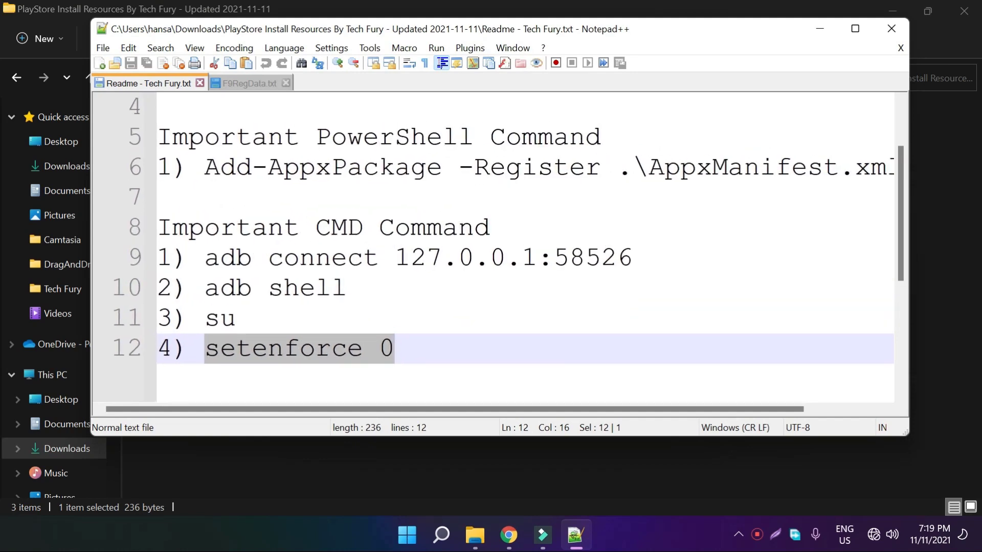
key(ctrl+KP_Subtract)
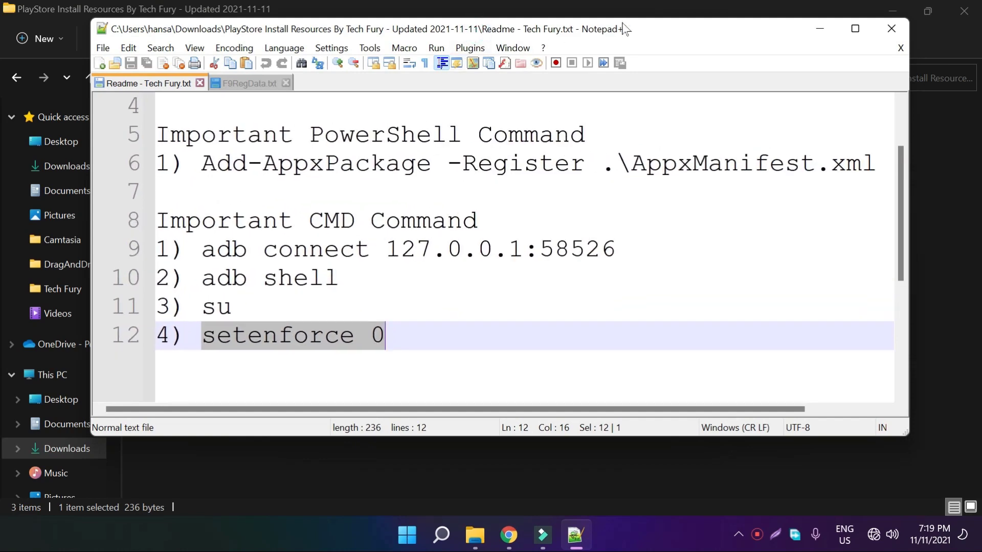
double_click(681, 32)
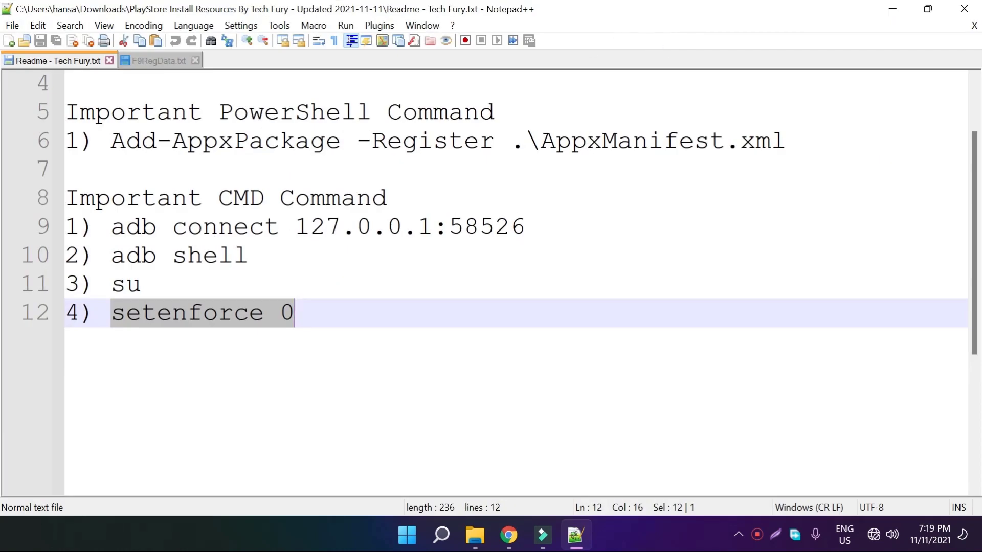
- Review the Add-AppxPackage command on line 6, then minimize Notepad++
click(324, 316)
scroll(511, 282, up, 1)
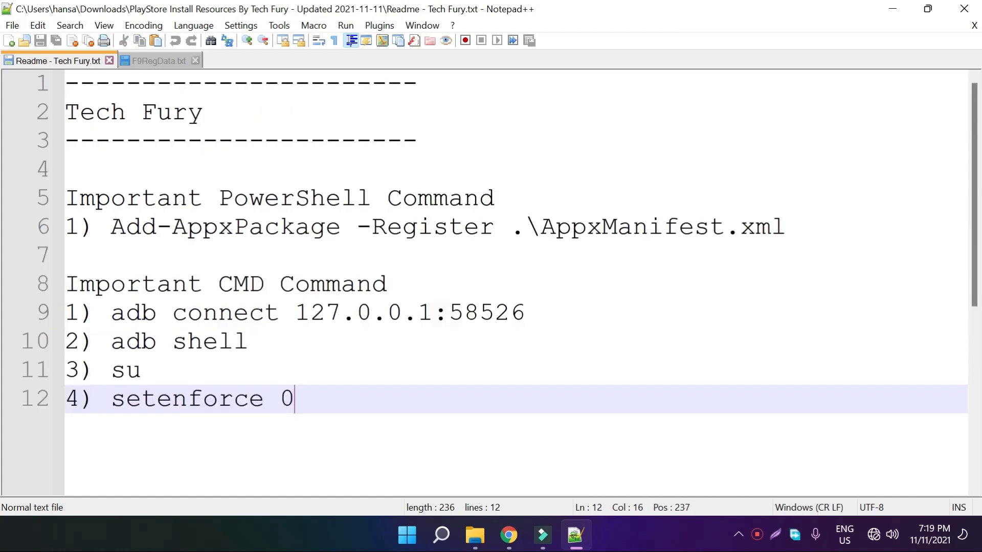
click(98, 227)
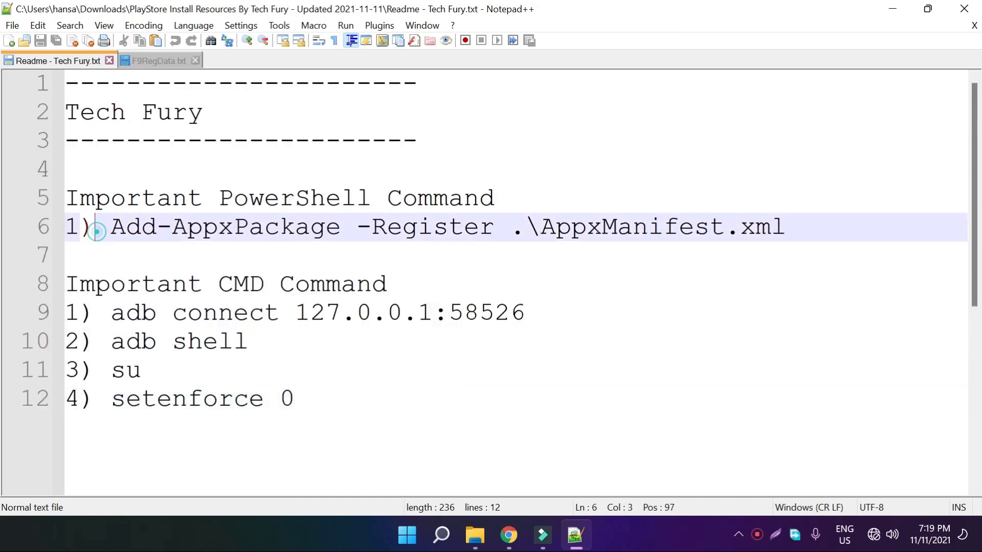
click(294, 226)
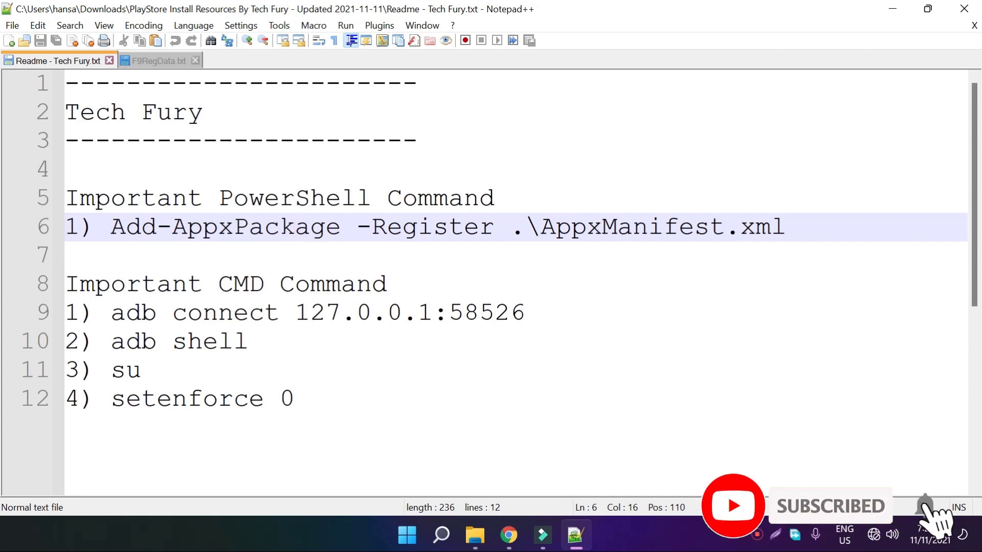
click(892, 10)
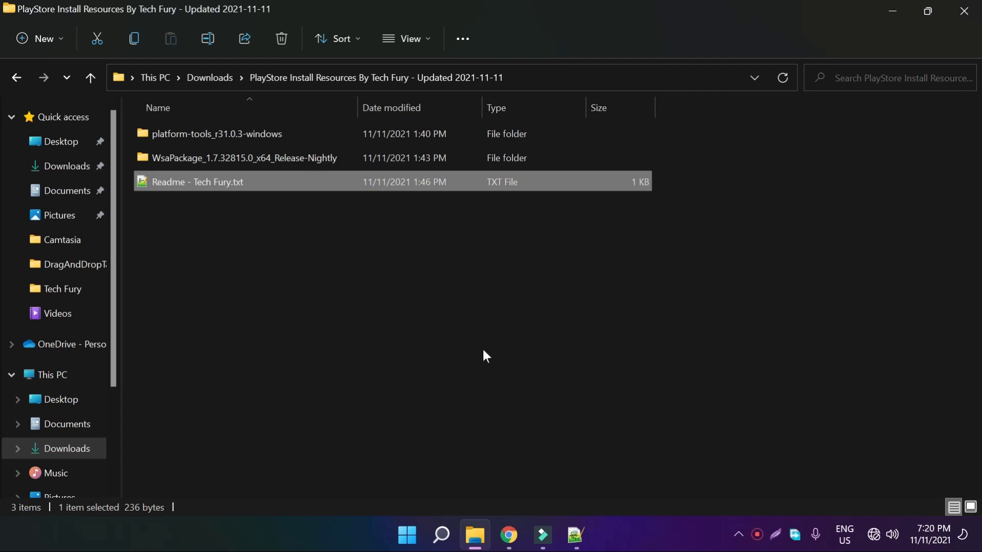
click(403, 545)
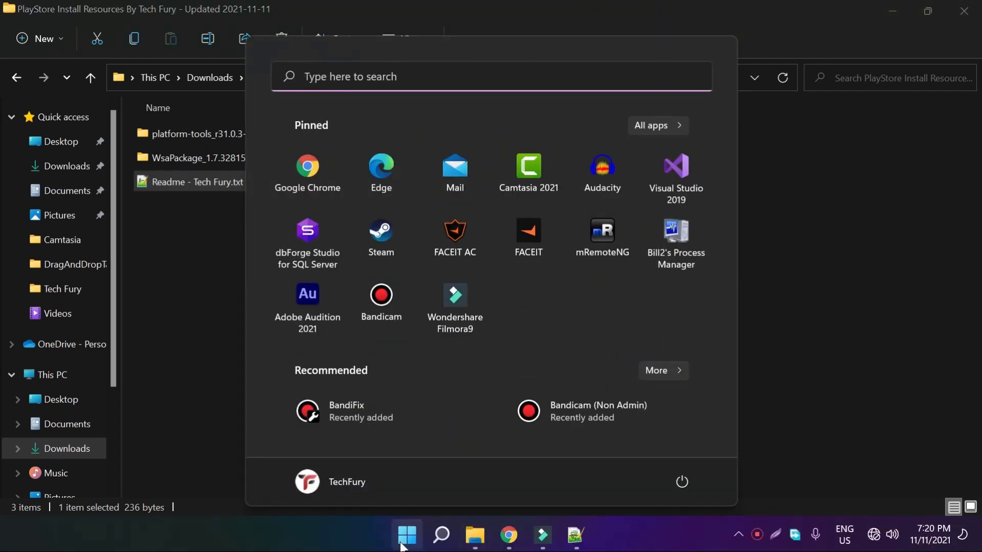
text(window )
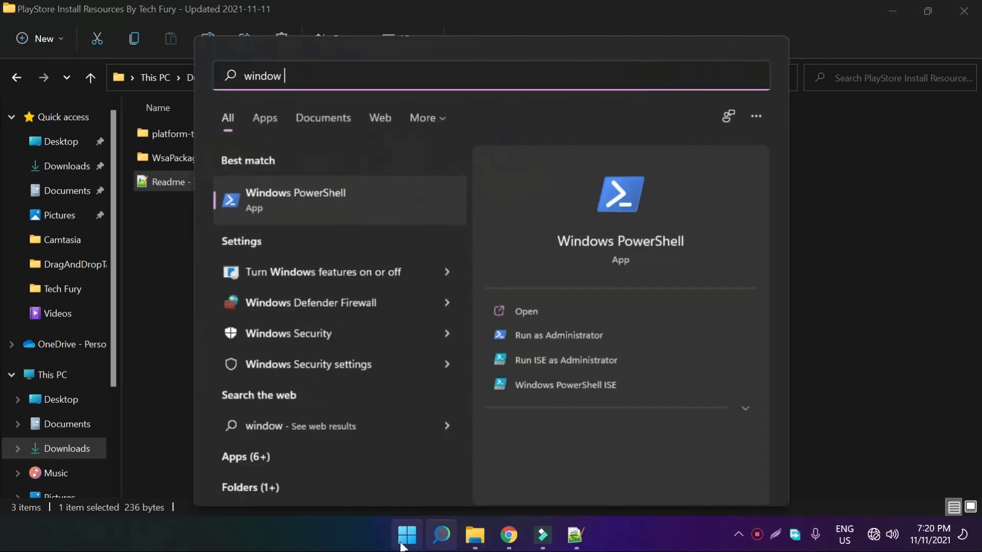
text(s featu)
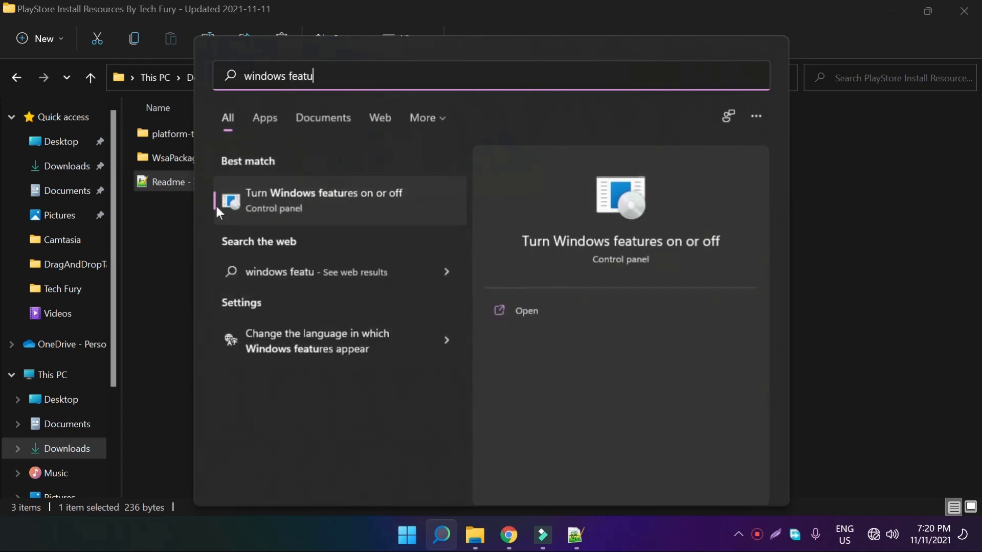
click(349, 196)
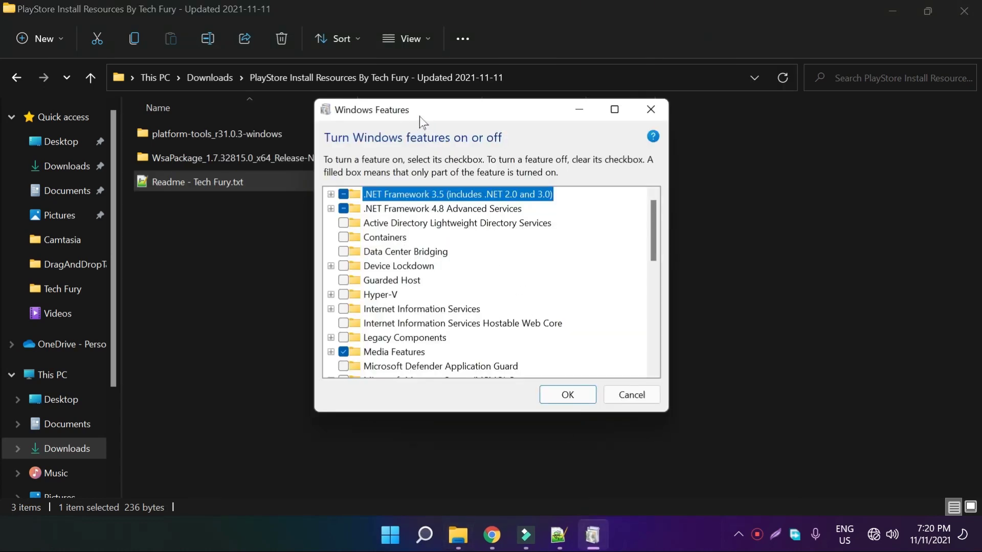
drag(655, 240, 664, 344)
scroll(582, 313, up, 5)
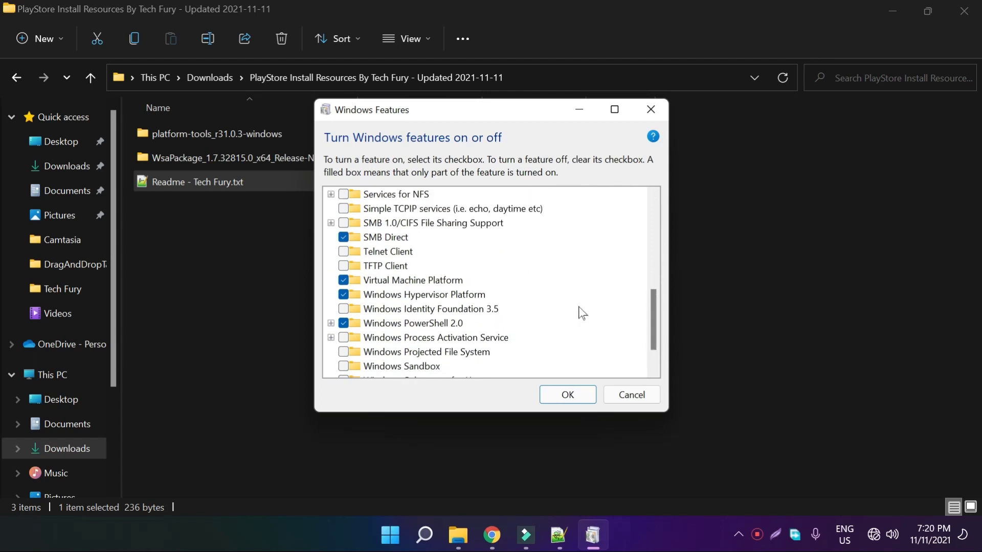
scroll(580, 312, up, 6)
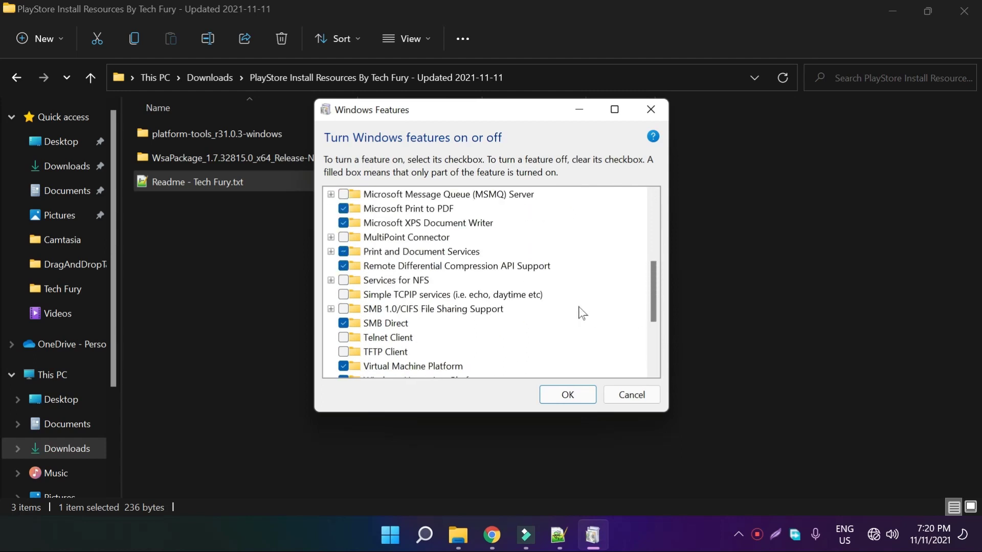
drag(650, 298, 652, 356)
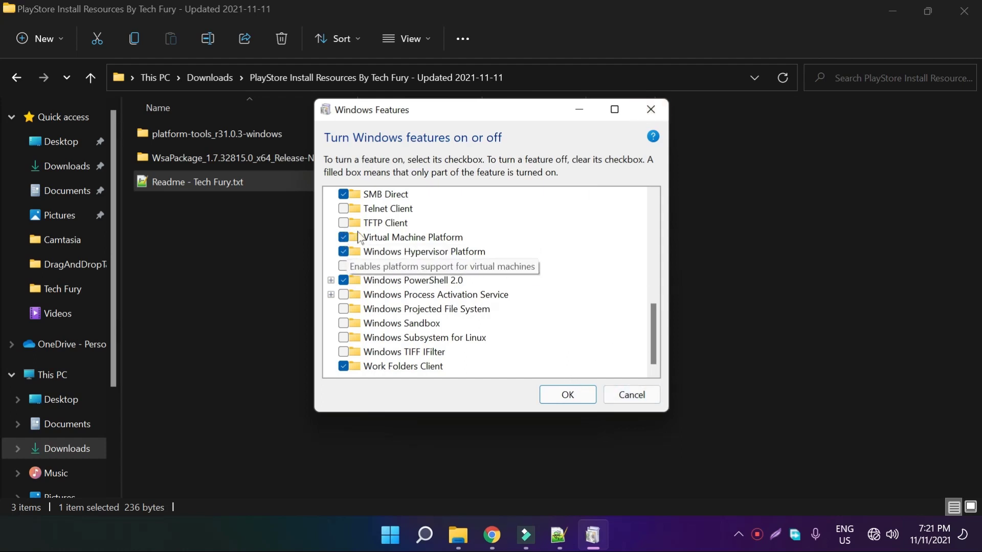
click(649, 395)
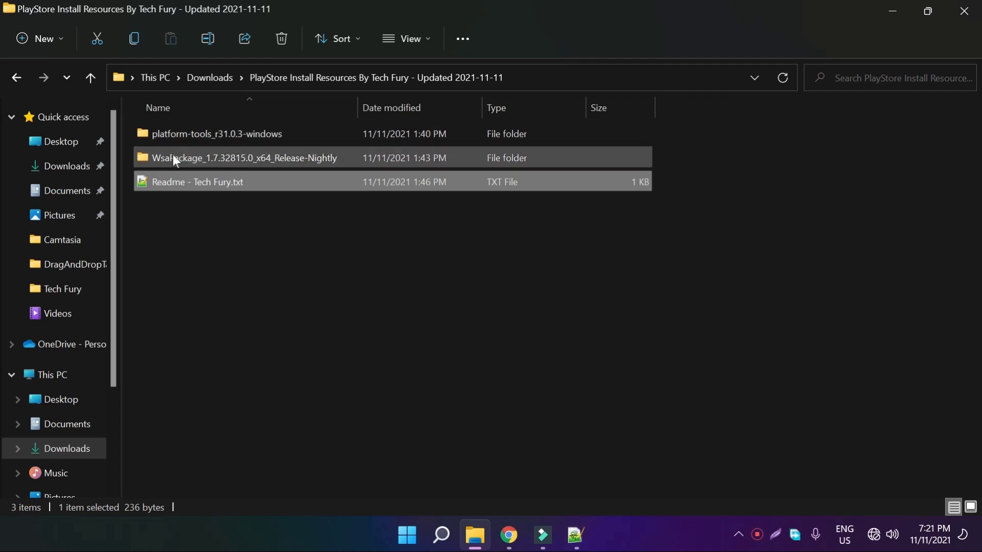
- Open the WsaPackage_1.7.32815.0_x64_Release-Nightly folder and copy its full path from the address bar
mouse_move(173, 156)
double_click(264, 157)
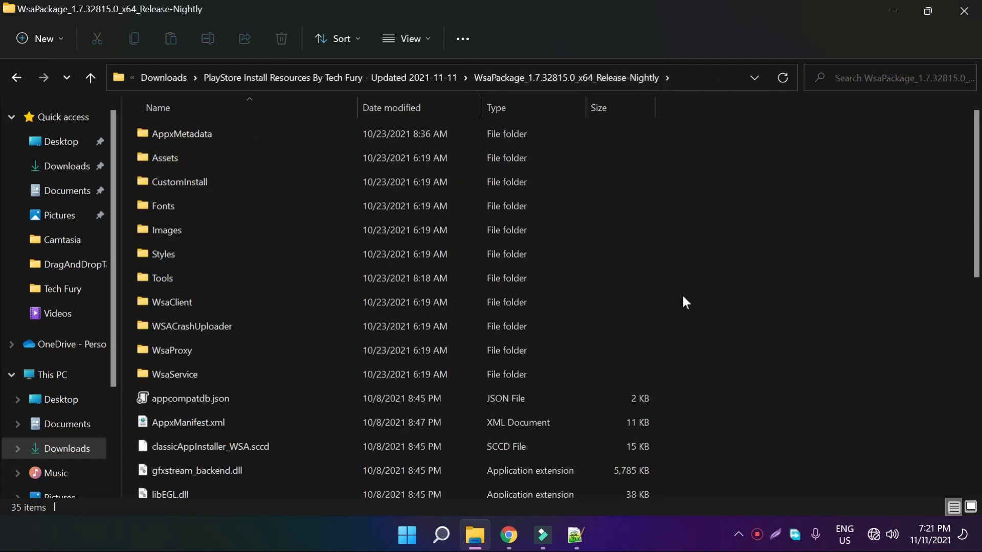
click(692, 76)
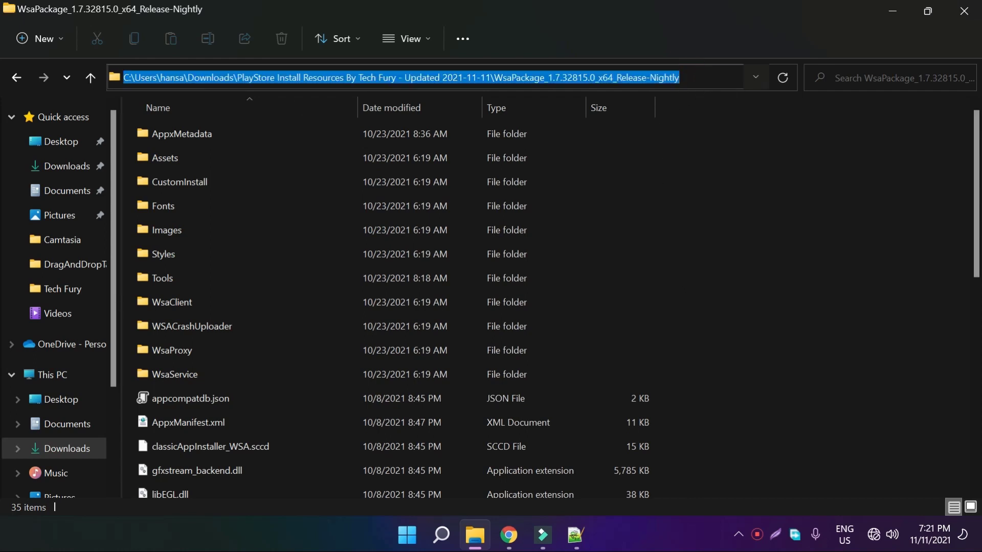
right_click(625, 82)
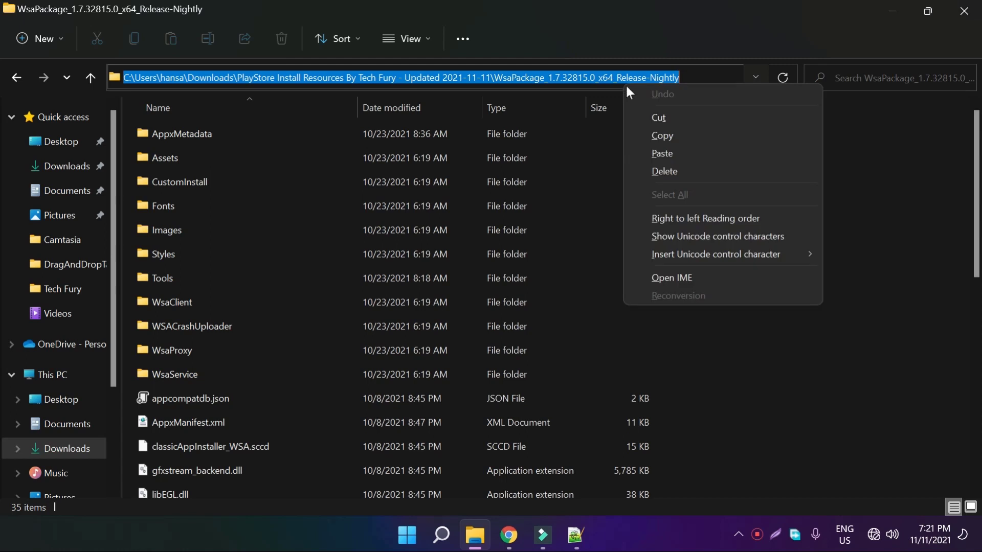
click(661, 134)
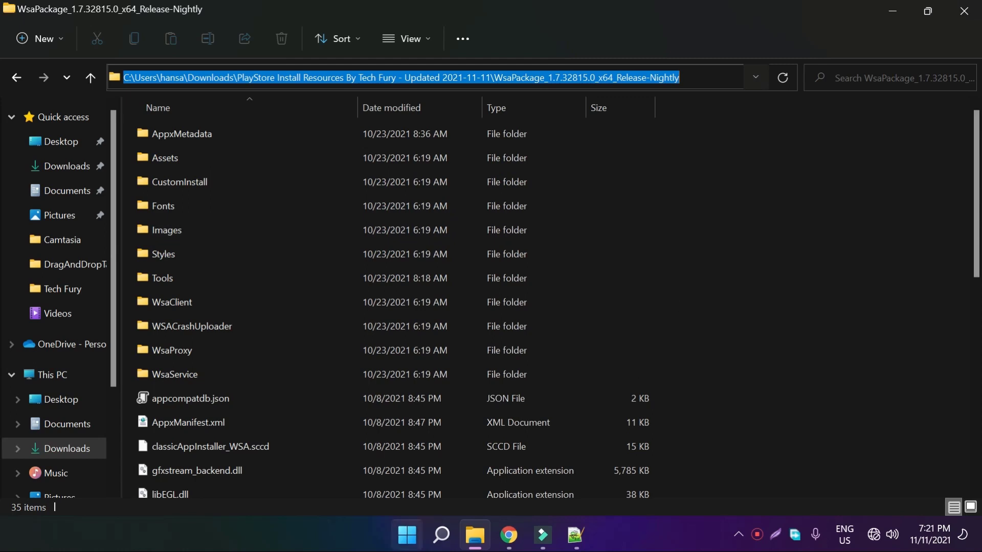
- Launch Windows PowerShell as administrator and maximize its window
click(405, 541)
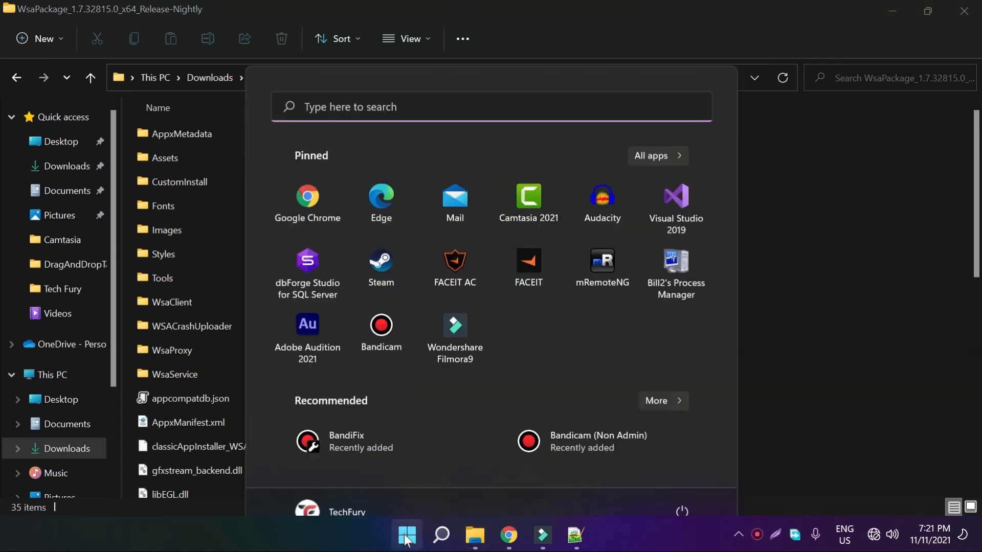
text(pow)
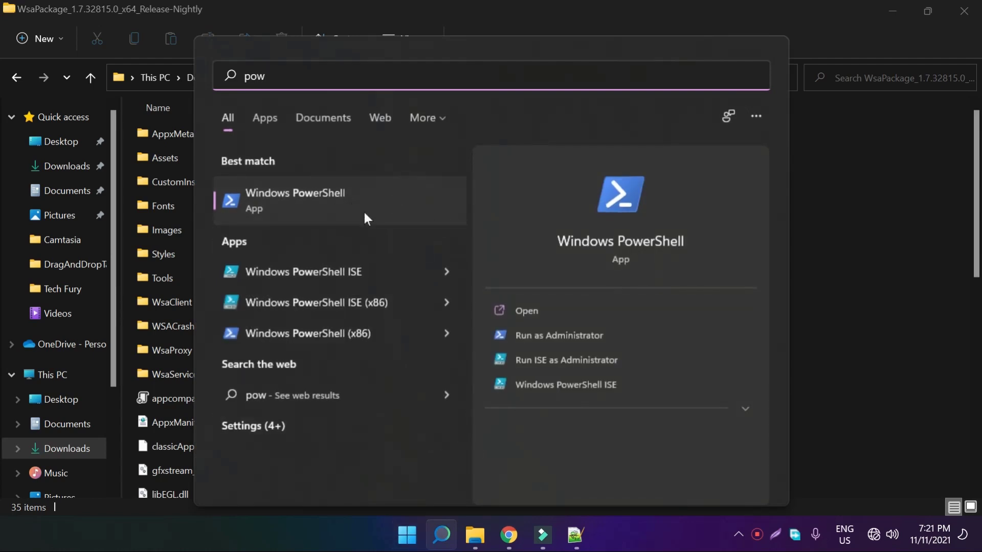
right_click(305, 190)
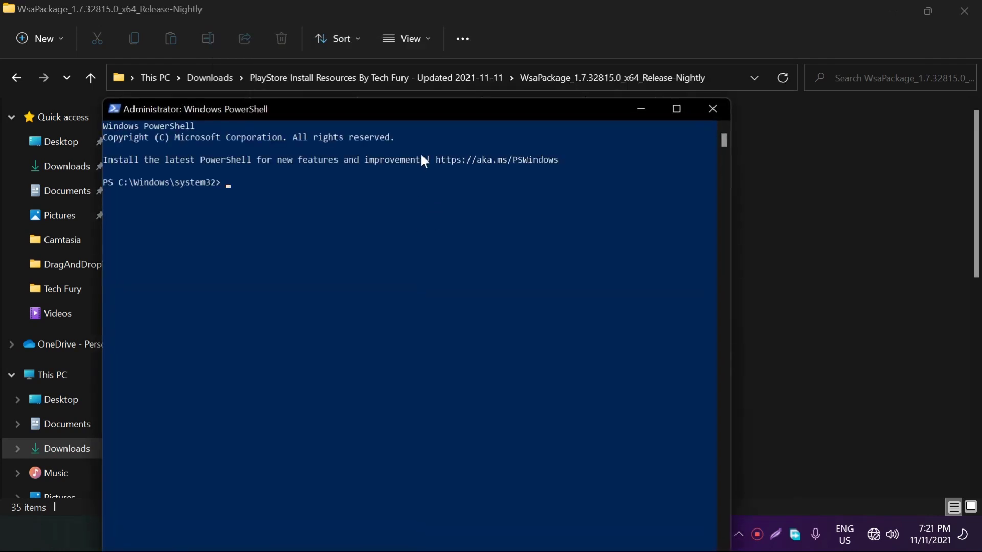
double_click(556, 115)
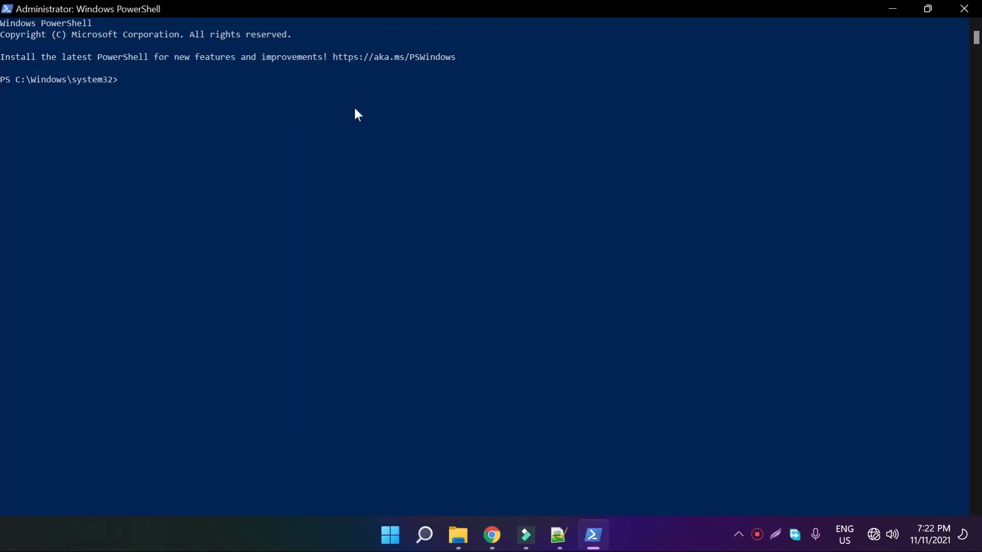
- Change directory with cd into the pasted WsaPackage folder path
text(cd ")
key(ctrl+v)
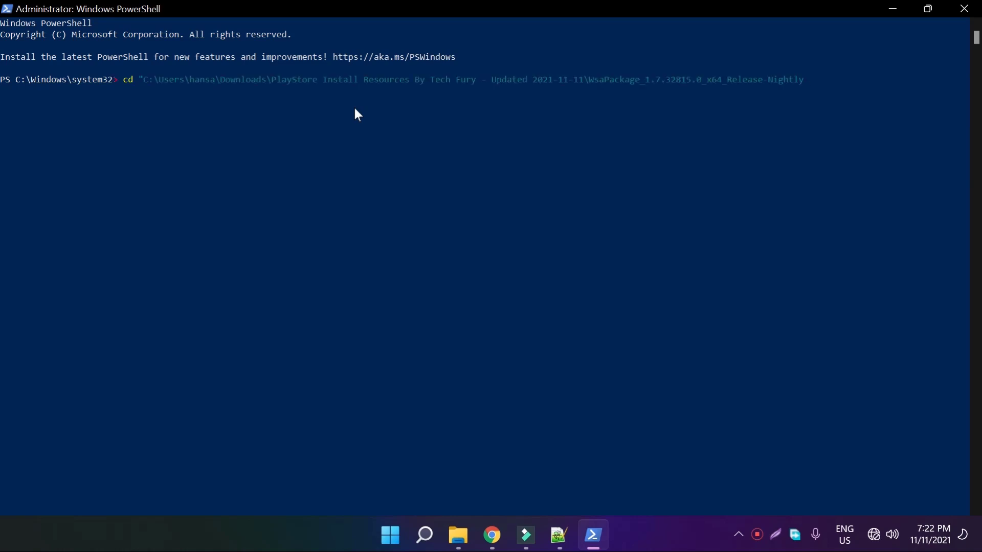
text(")
key(Return)
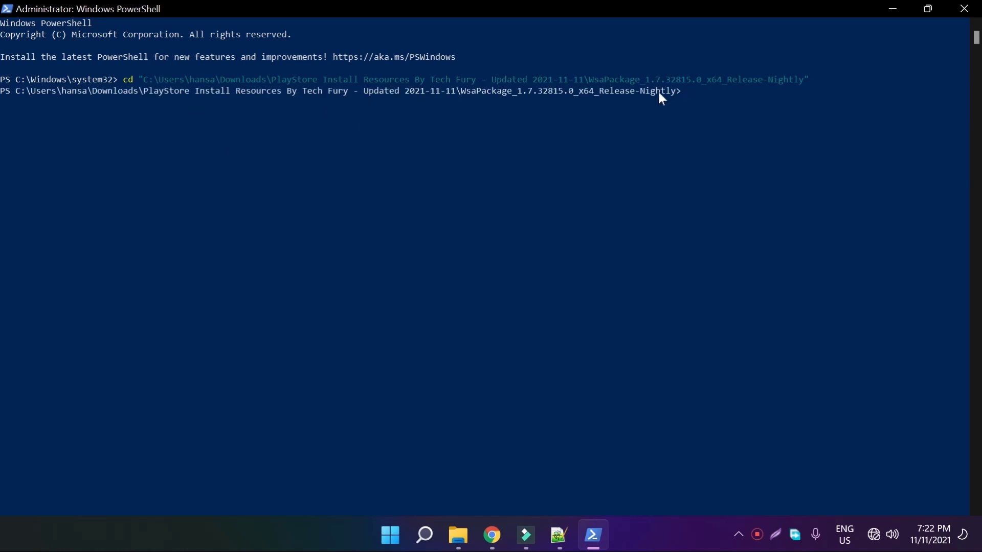
- Copy the Add-AppxPackage -Register .\AppxManifest.xml command from line 6 of the readme
click(559, 535)
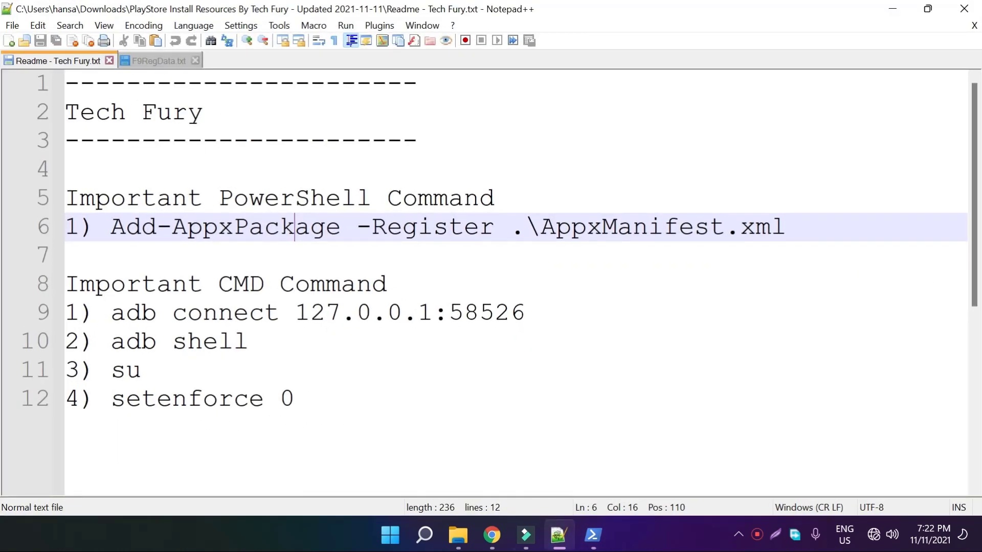
click(309, 168)
drag(110, 227, 785, 227)
right_click(325, 230)
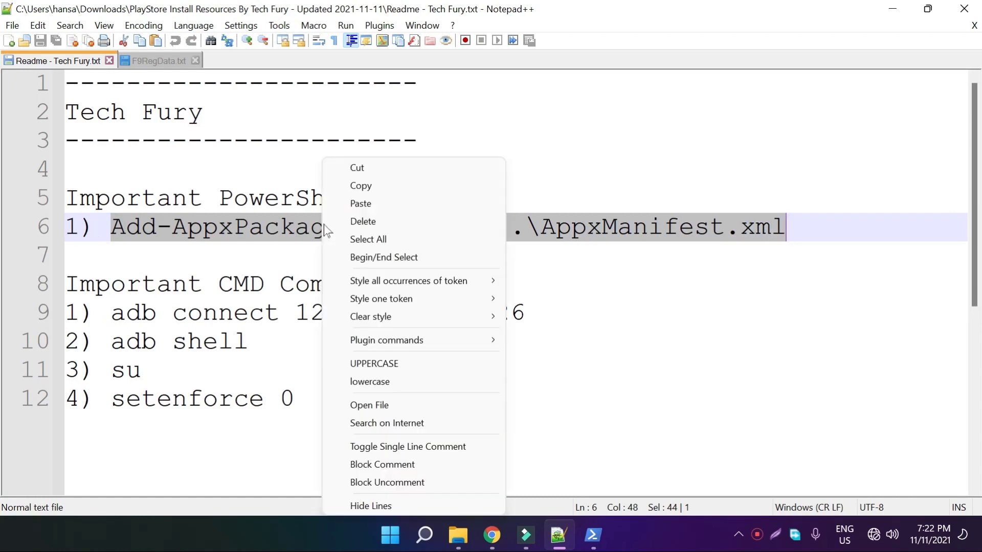
click(360, 186)
- Paste and run the registration command in PowerShell, then close the console
click(891, 10)
right_click(711, 93)
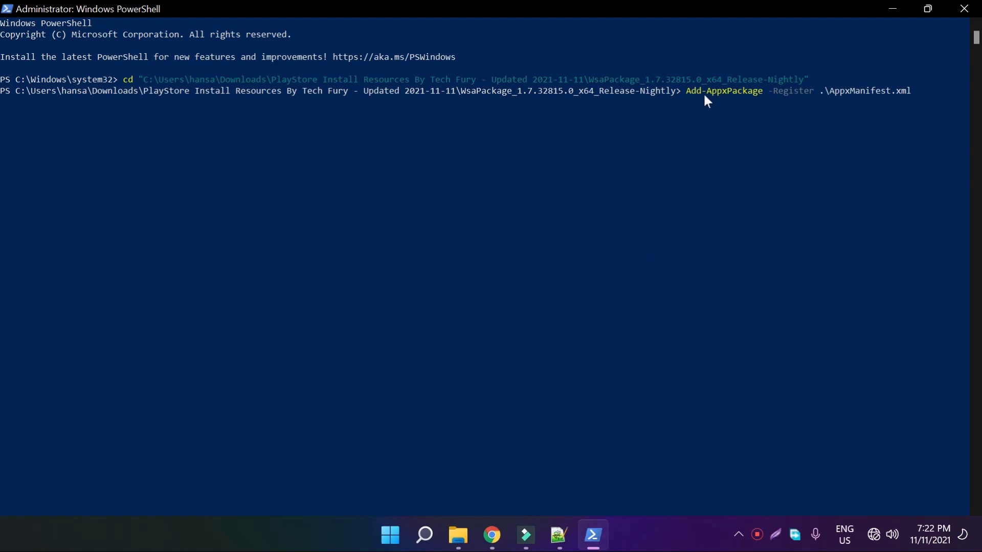
key(Return)
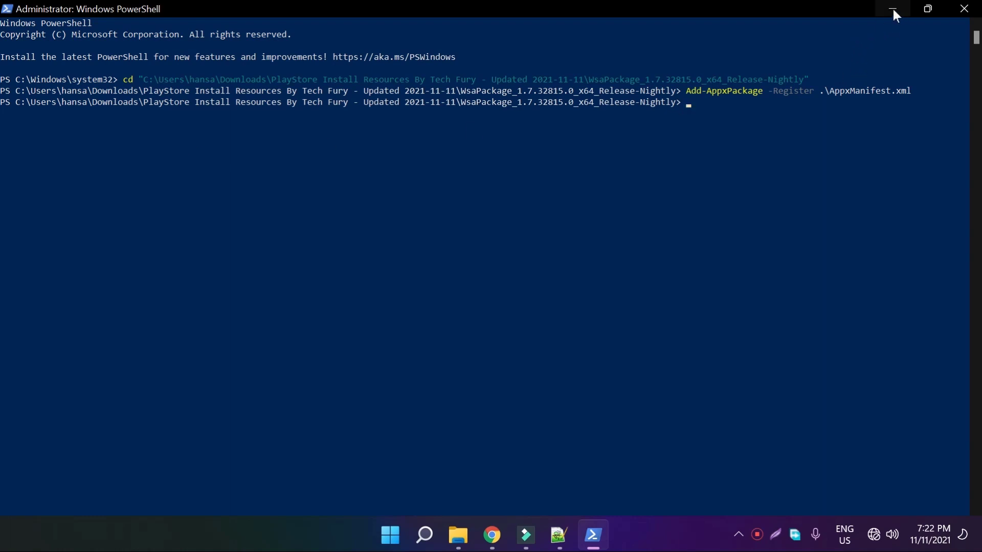
click(964, 8)
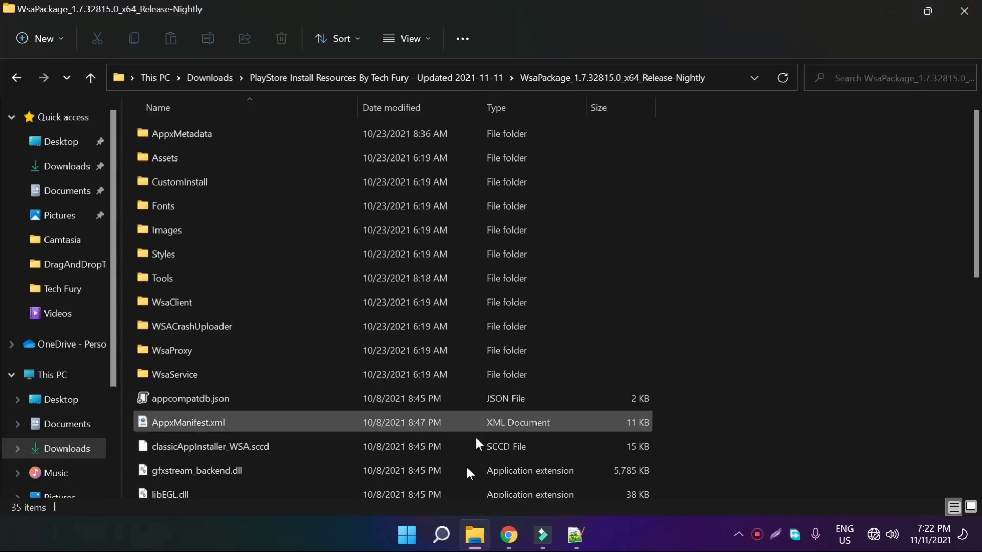
- Launch Windows Subsystem for Android Settings and switch its Developer mode On
click(407, 535)
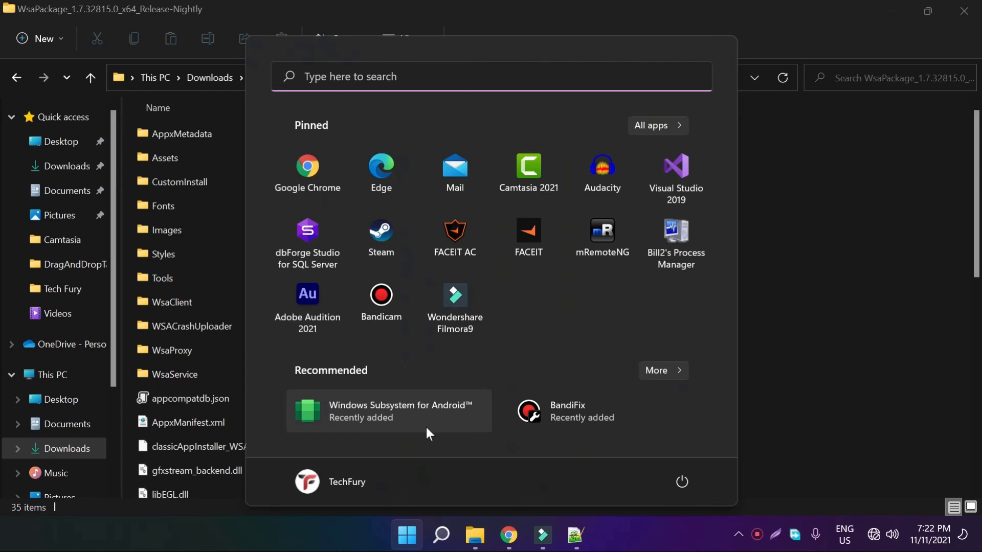
click(402, 404)
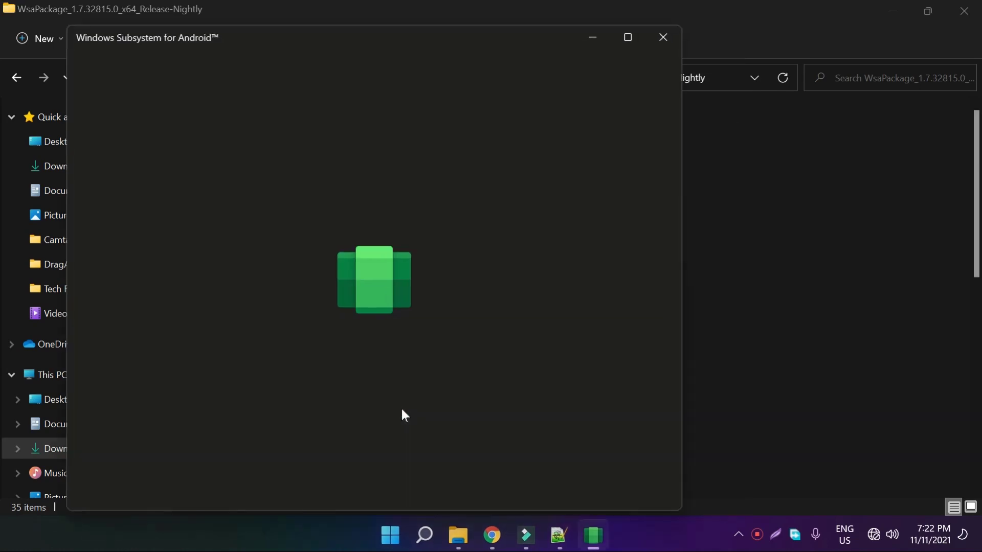
drag(362, 45, 398, 21)
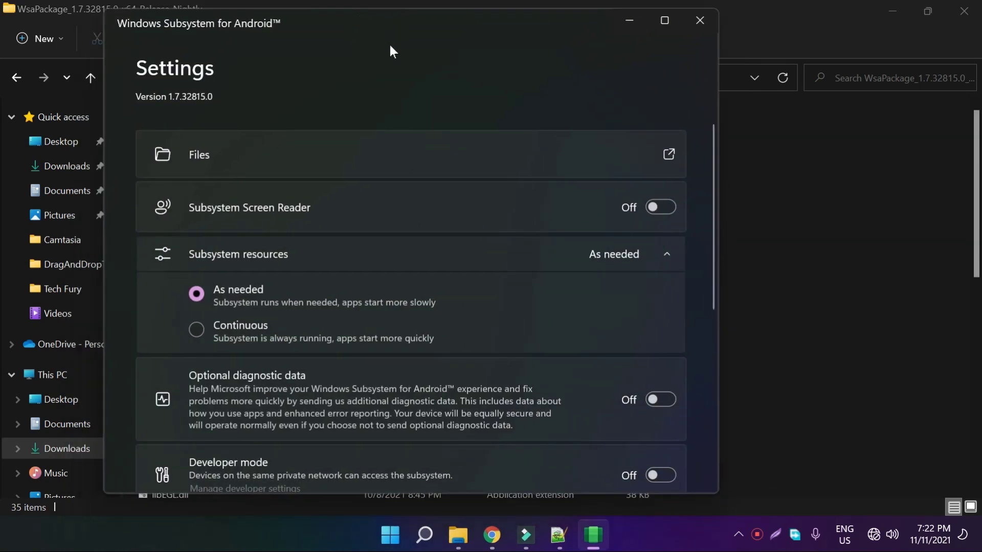
scroll(556, 251, down, 3)
scroll(550, 258, down, 2)
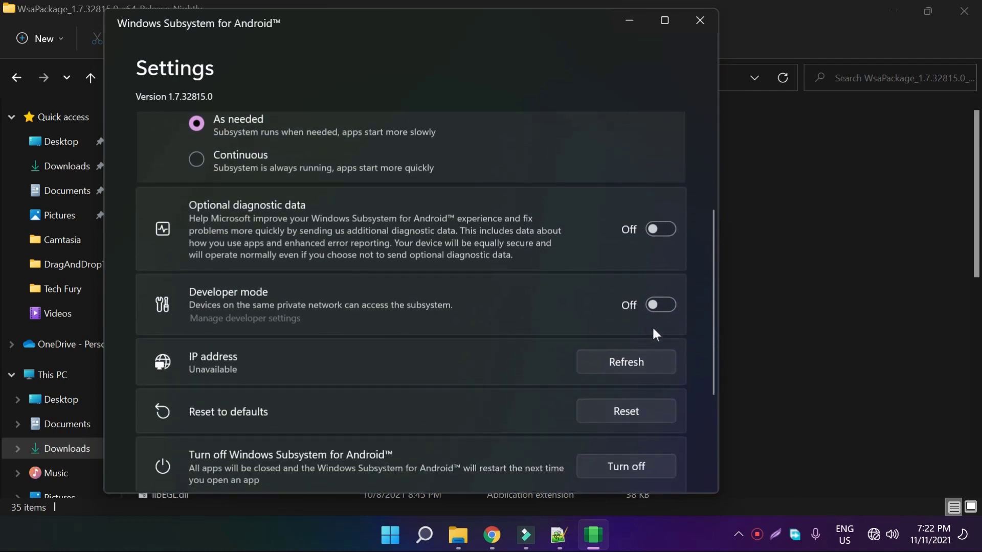
click(662, 307)
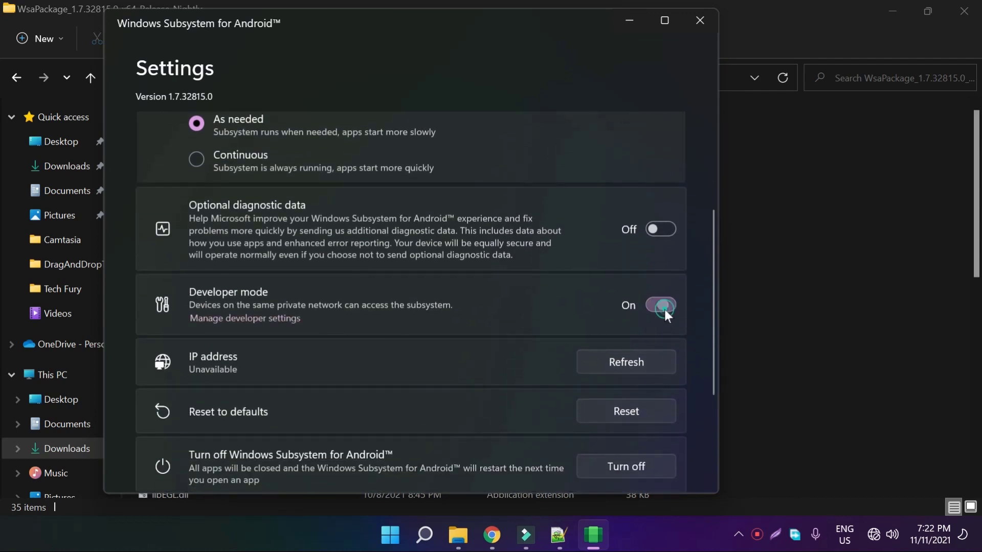
- Open Windows Settings and search 'deve' to reach Privacy & security > For developers
click(379, 537)
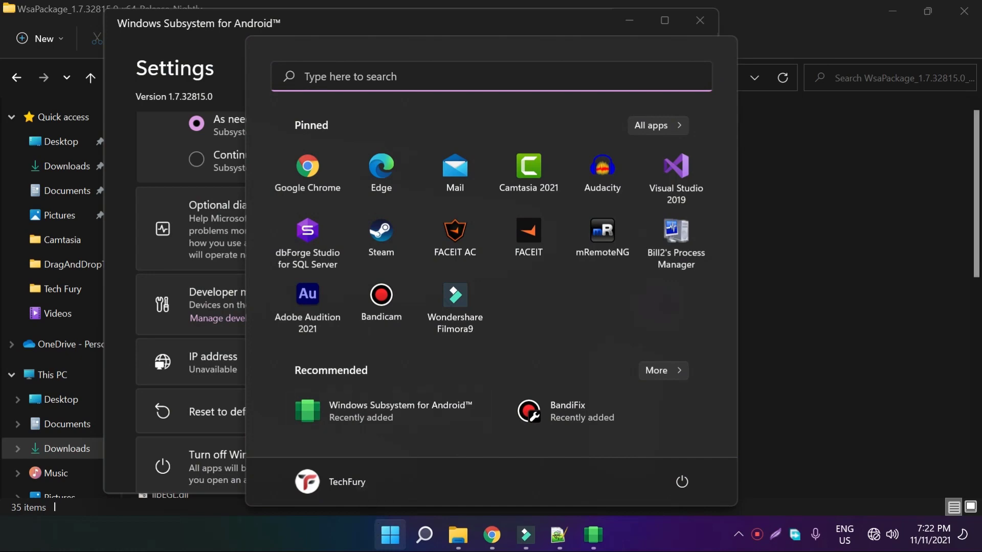
click(417, 77)
text(sett)
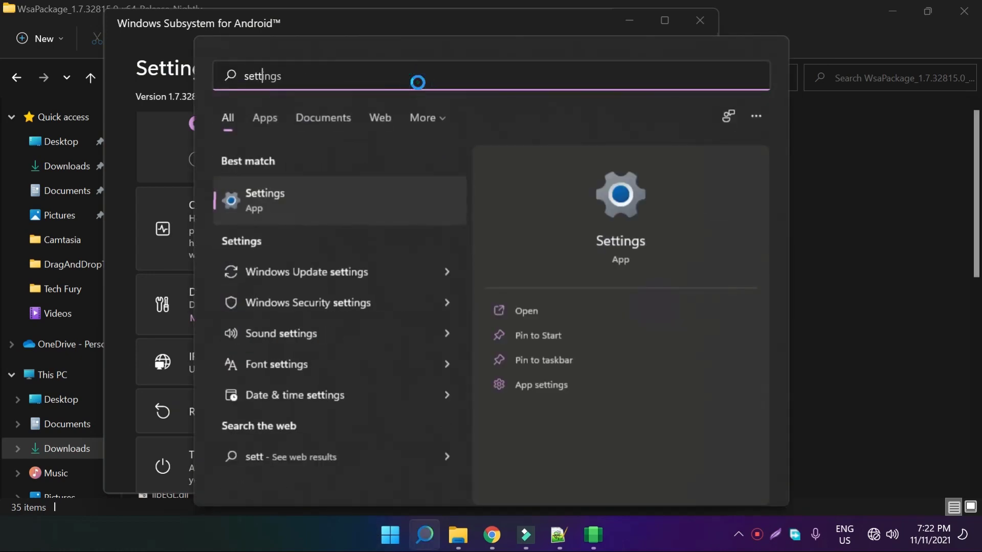
key(Return)
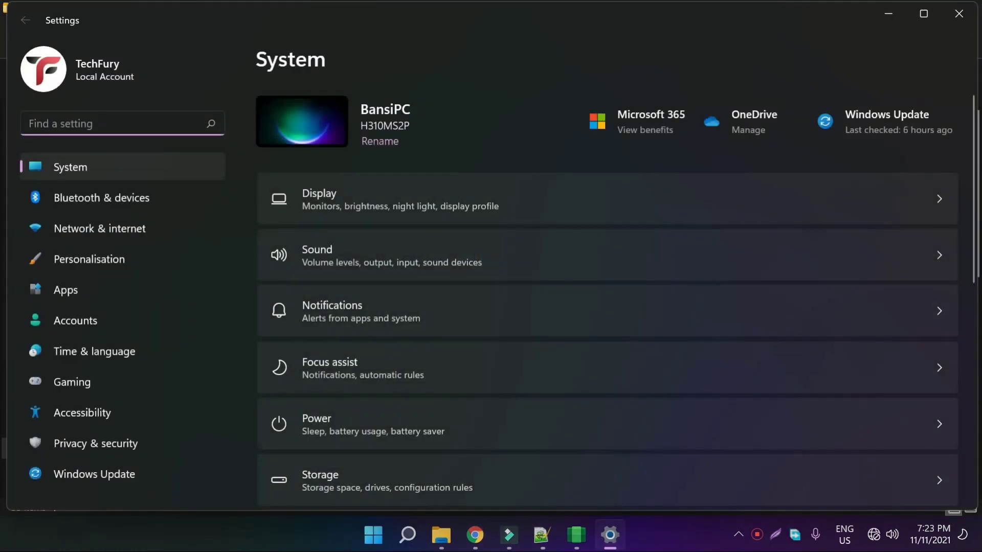
text(deve)
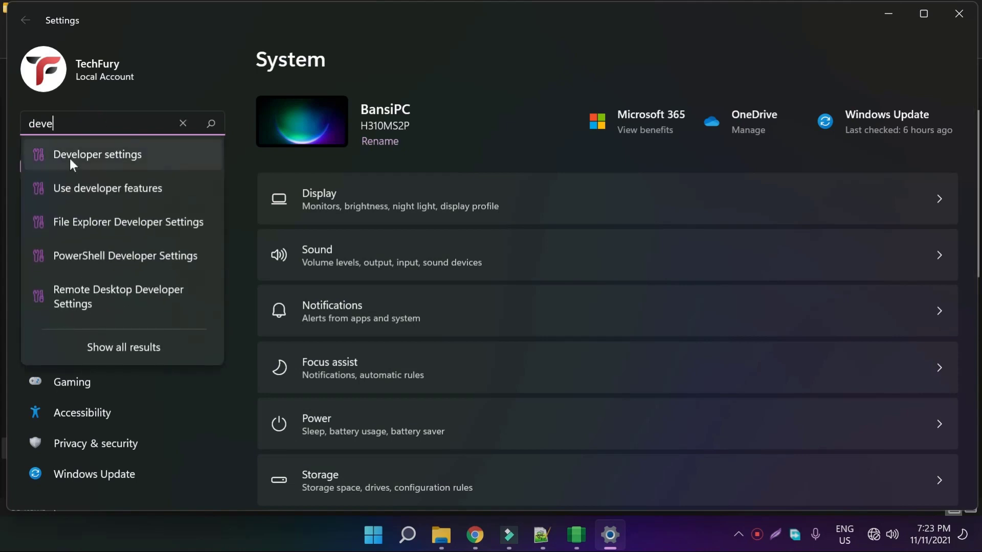
click(143, 186)
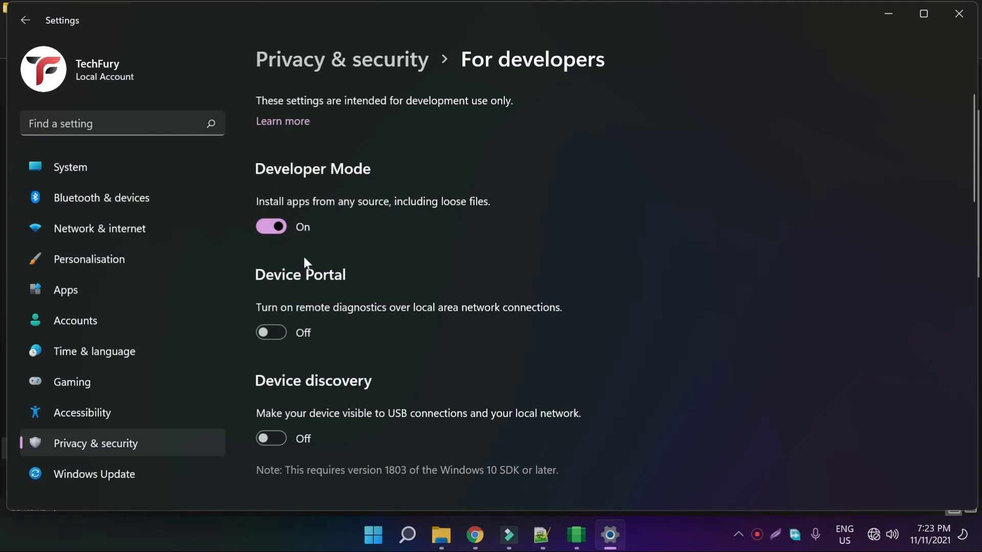
- Close Windows Settings and hit Refresh next to the WSA IP address
click(973, 13)
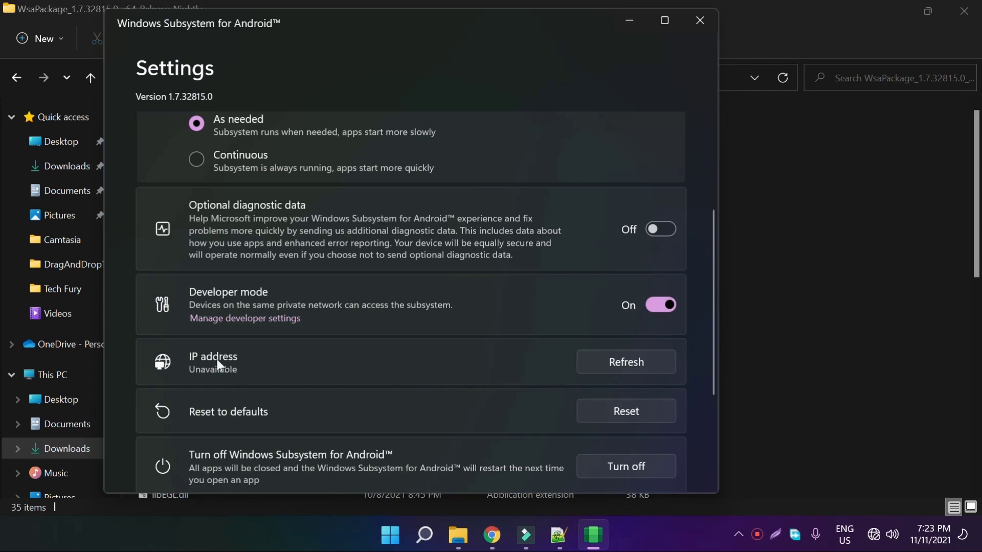
click(630, 361)
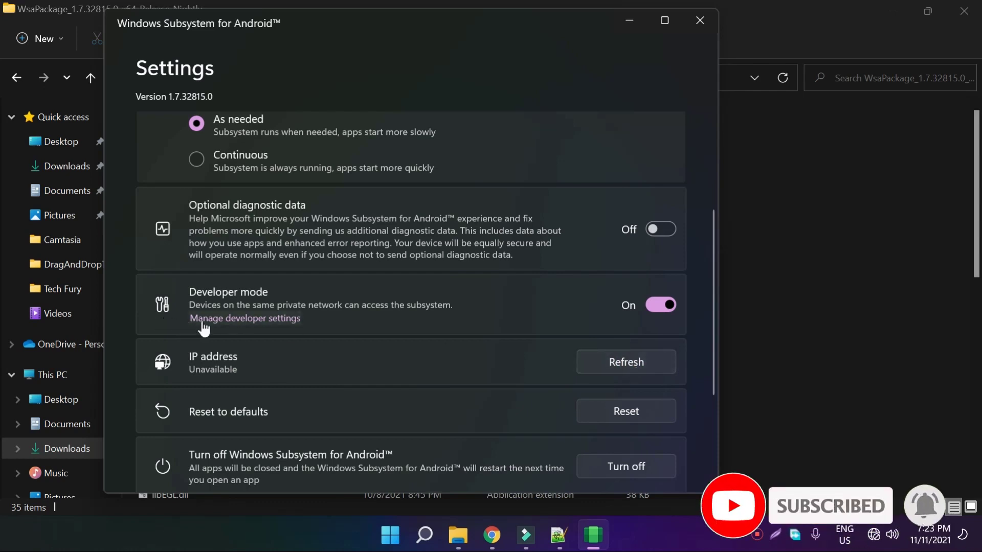
- Open Manage developer settings, uncheck Share my diagnostic data, then close Android Developer options
click(277, 321)
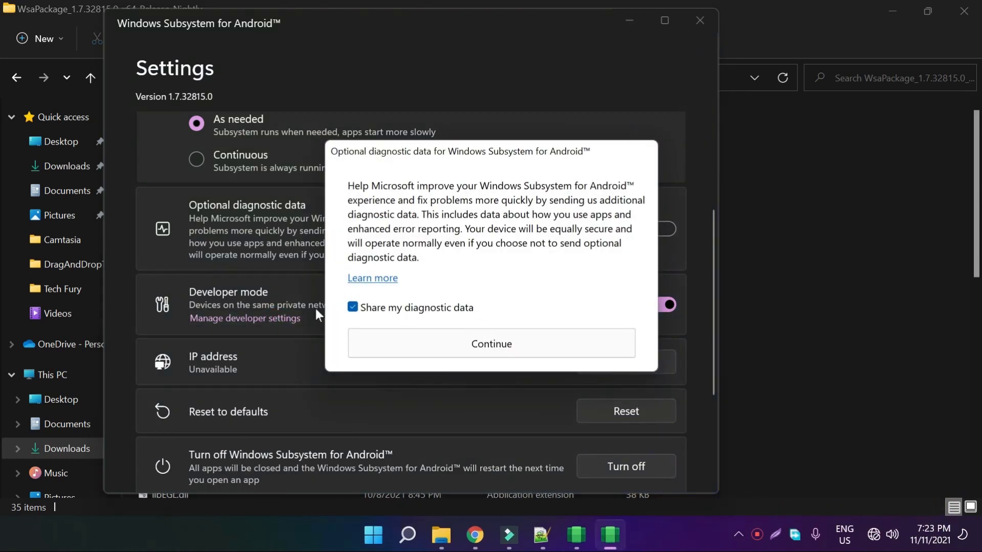
click(353, 307)
click(497, 346)
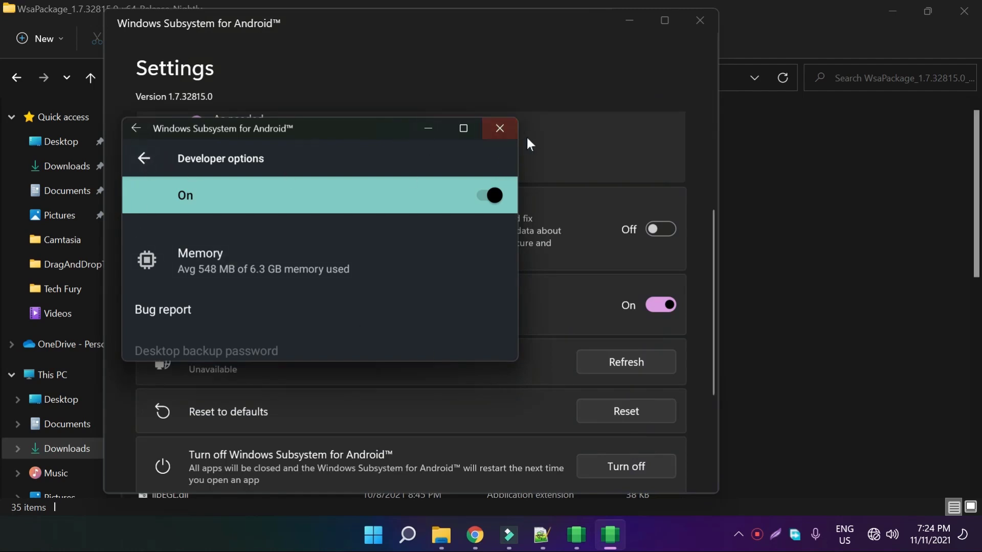
click(512, 132)
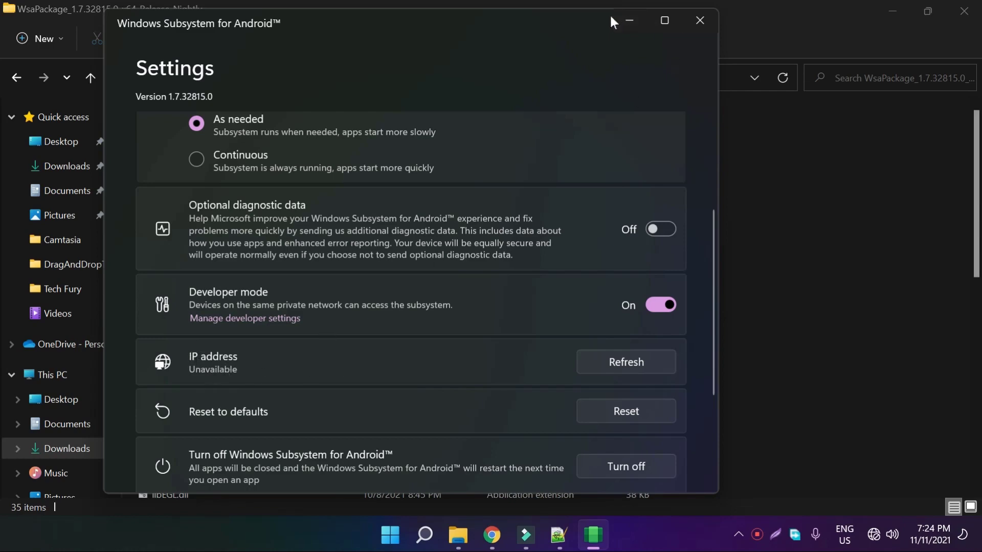
- Minimize WSA Settings and navigate to PlayStore resources > platform-tools_r31.0.3-windows > platform-tools
click(627, 22)
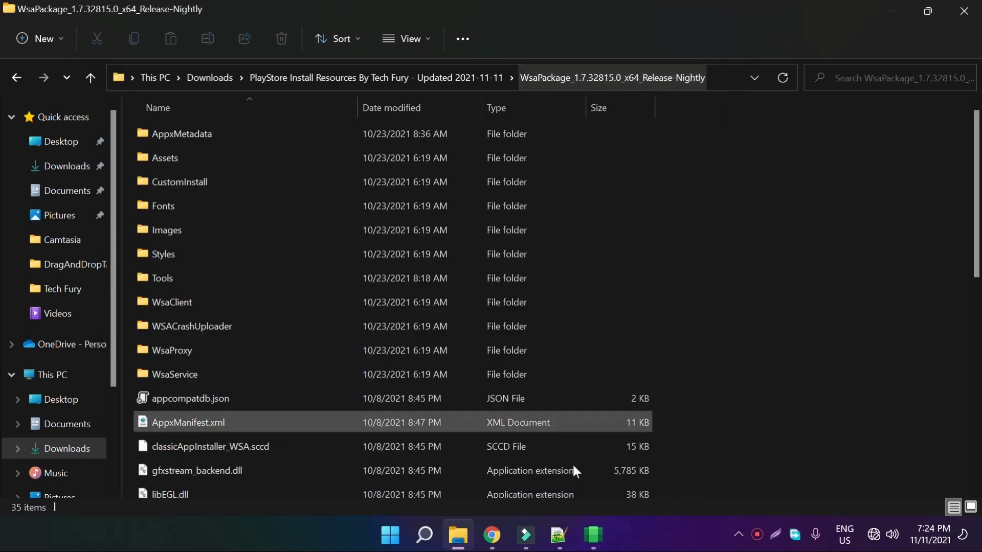
click(219, 79)
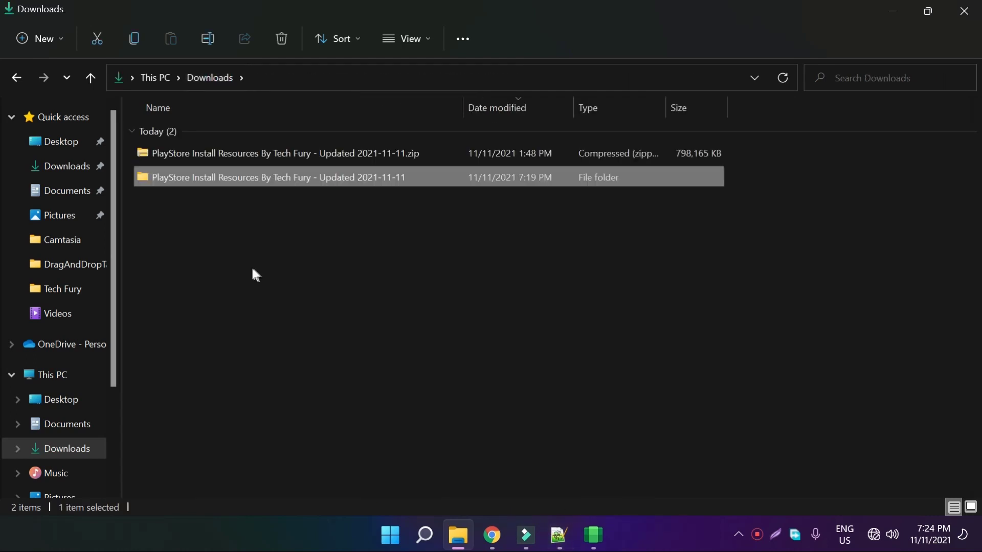
double_click(253, 177)
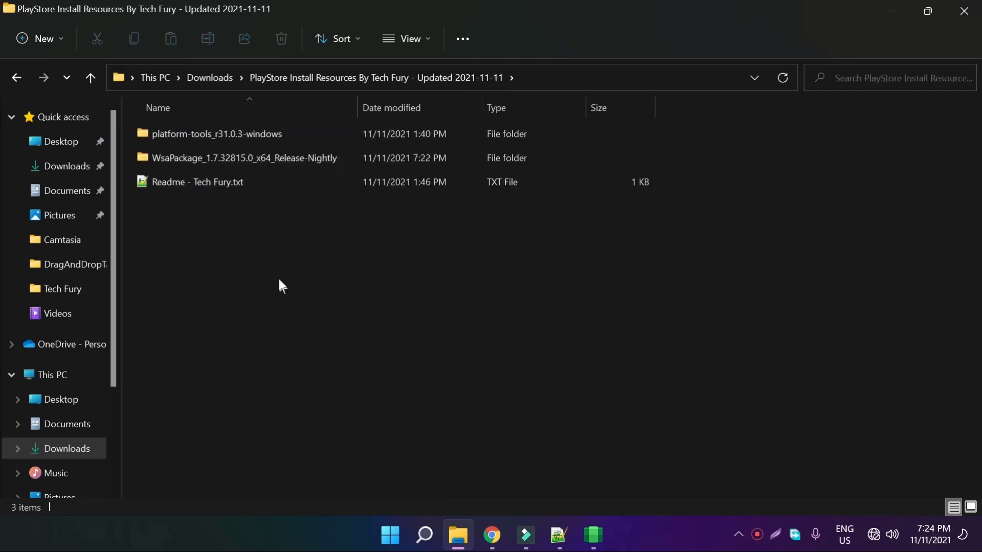
double_click(189, 134)
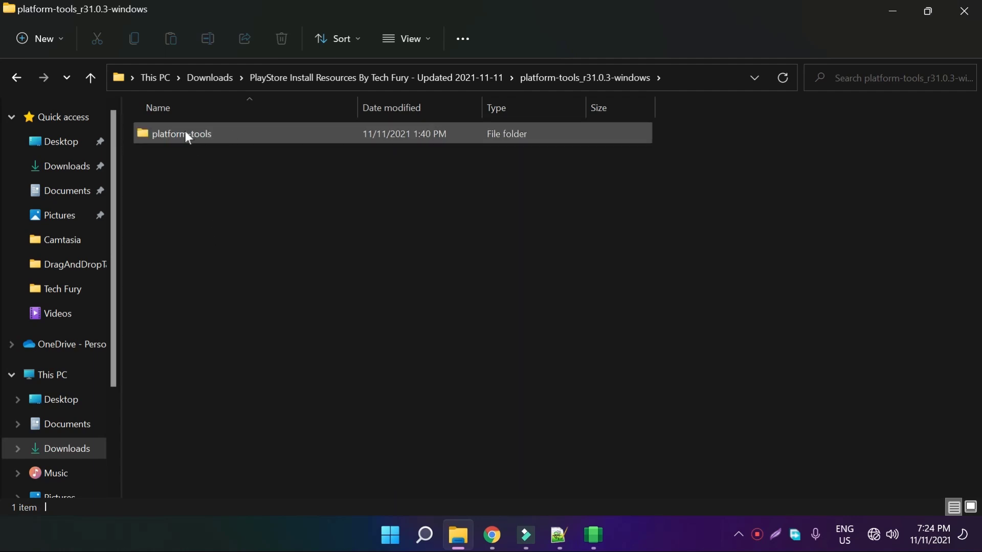
double_click(214, 133)
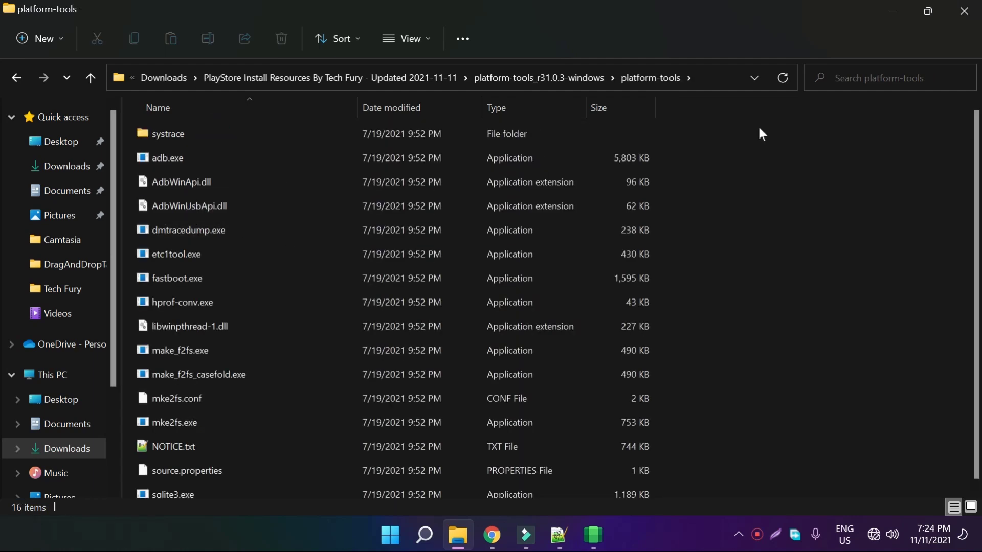
- Open a Command Prompt in the platform-tools folder via 'cmd' in the address bar
click(711, 76)
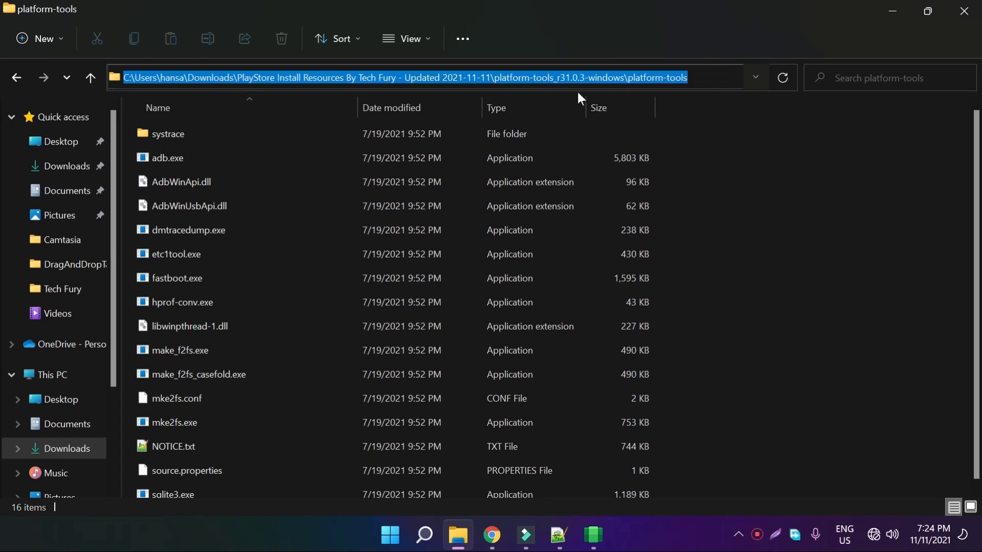
text(cmd)
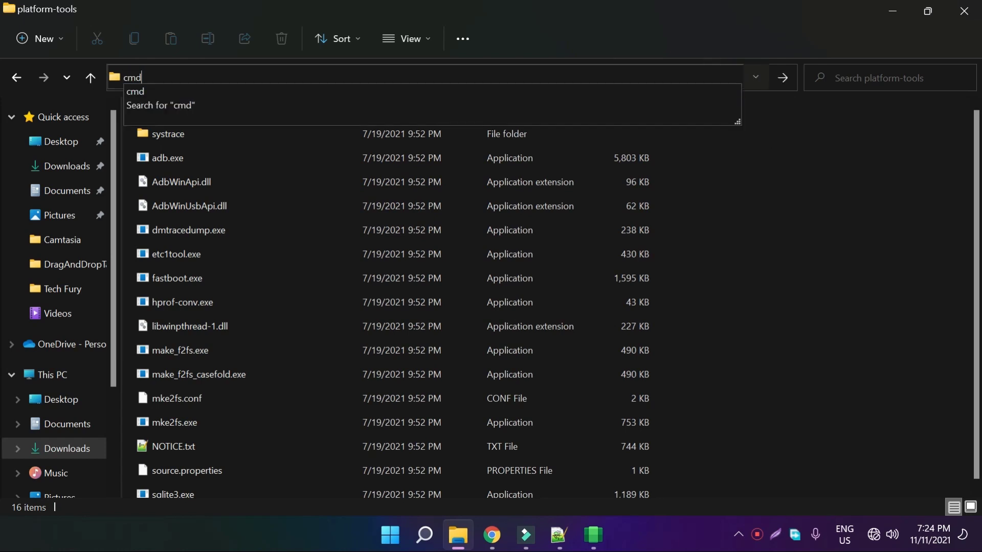
key(Return)
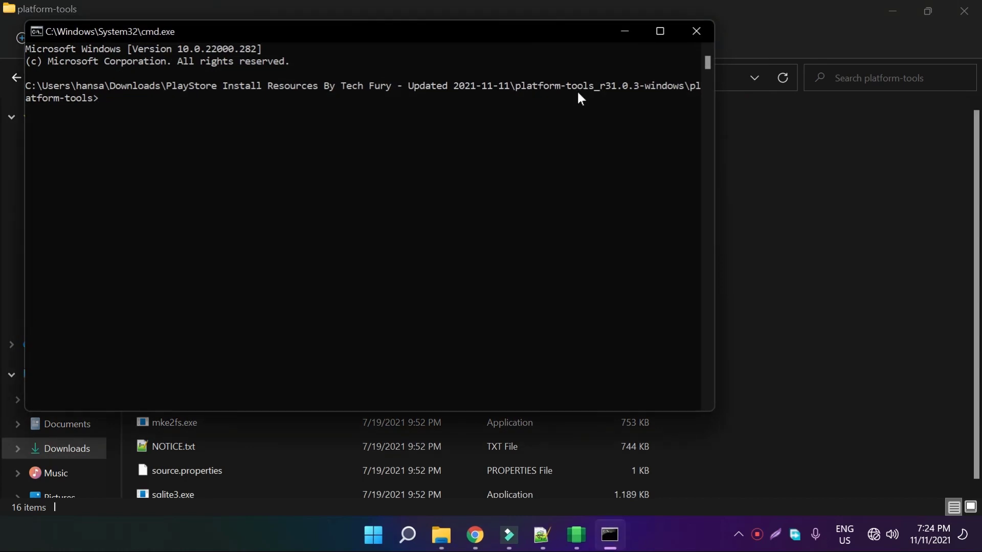
- Copy the adb connect 127.0.0.1:58526 command from line 9 of the readme
drag(716, 131, 933, 143)
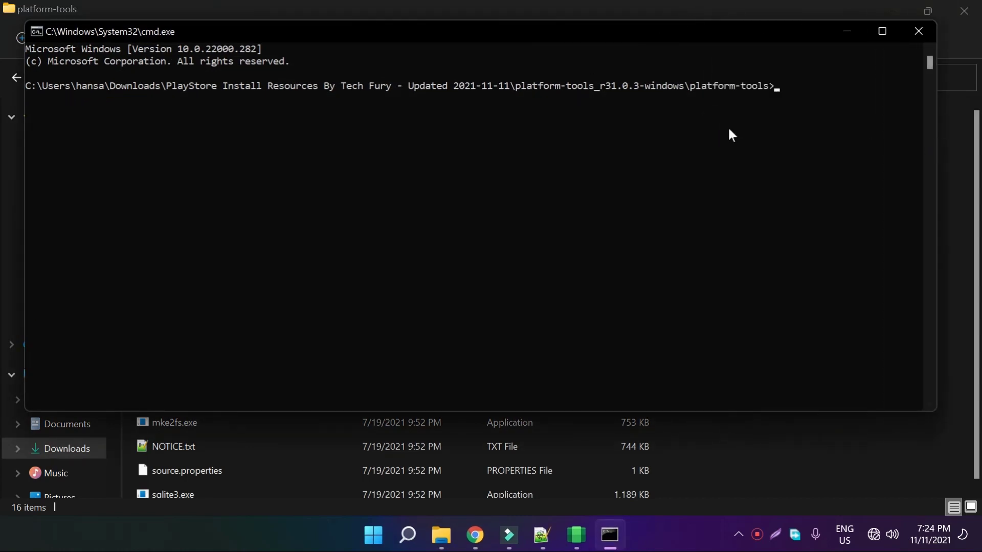
drag(351, 30, 354, 60)
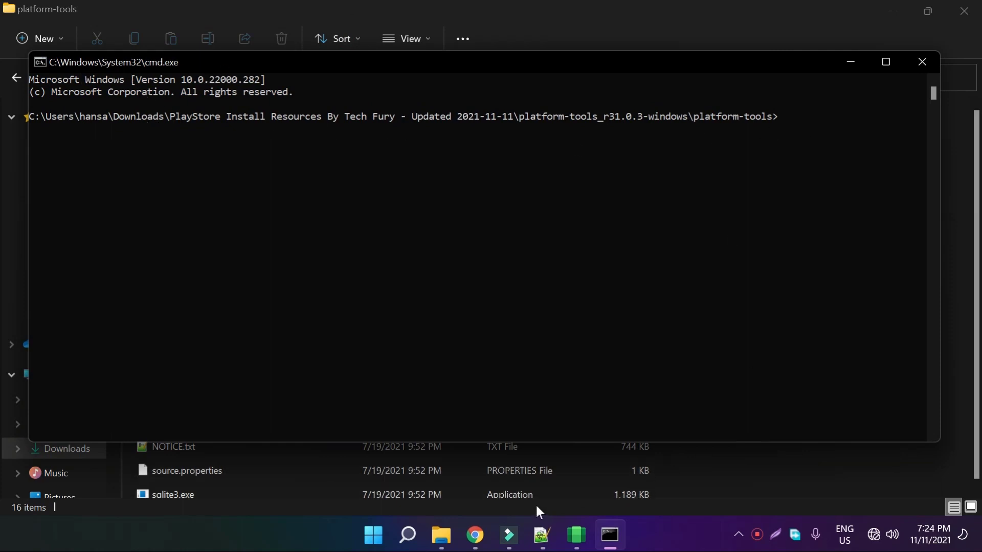
click(542, 541)
drag(527, 313, 111, 313)
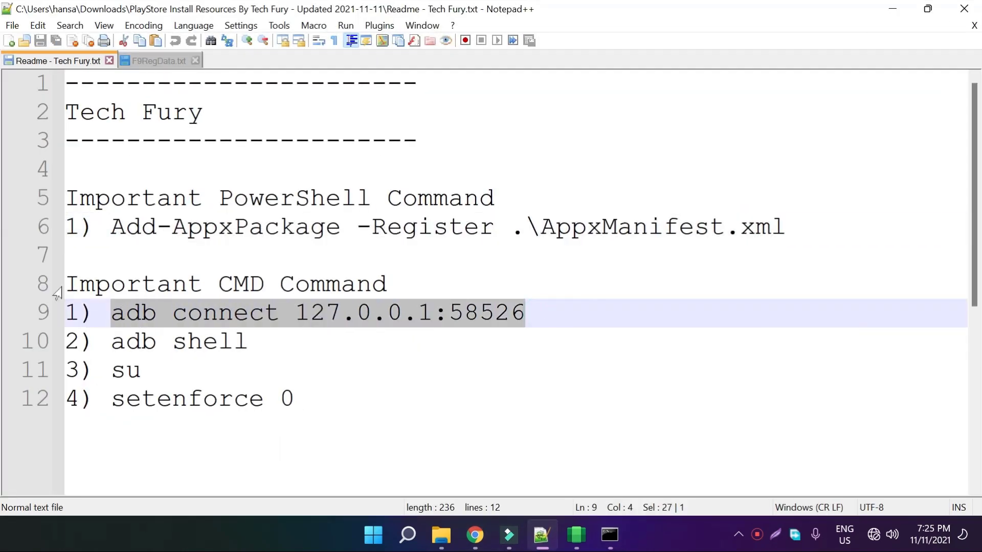
right_click(376, 310)
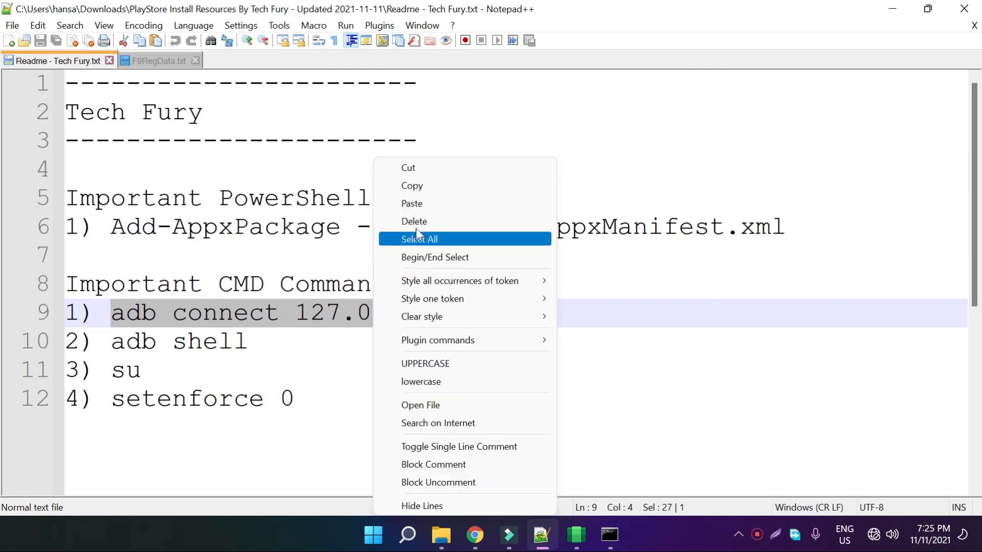
click(437, 191)
- Paste and run adb connect 127.0.0.1:58526 in a maximized Command Prompt; it fails to authenticate
click(608, 534)
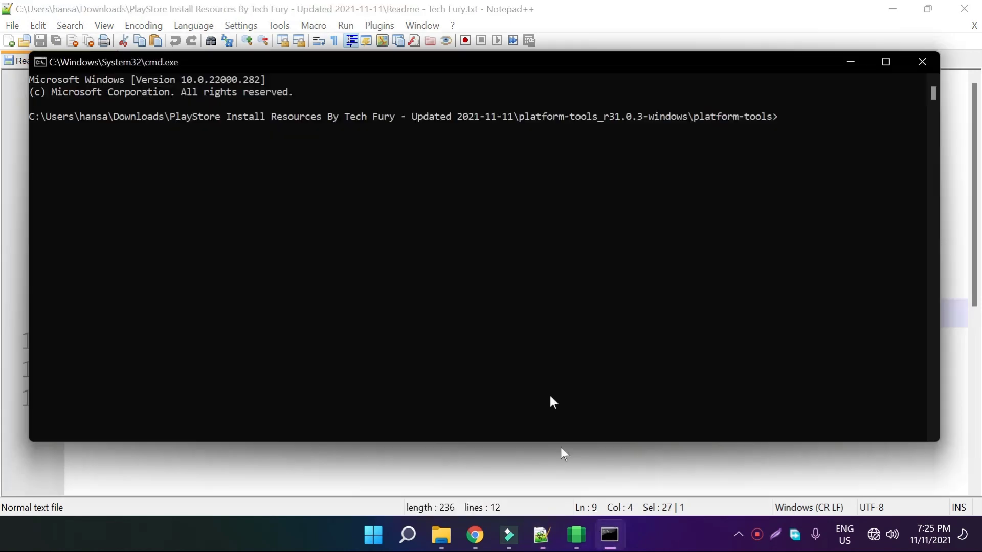
right_click(825, 141)
drag(940, 166, 978, 166)
double_click(687, 62)
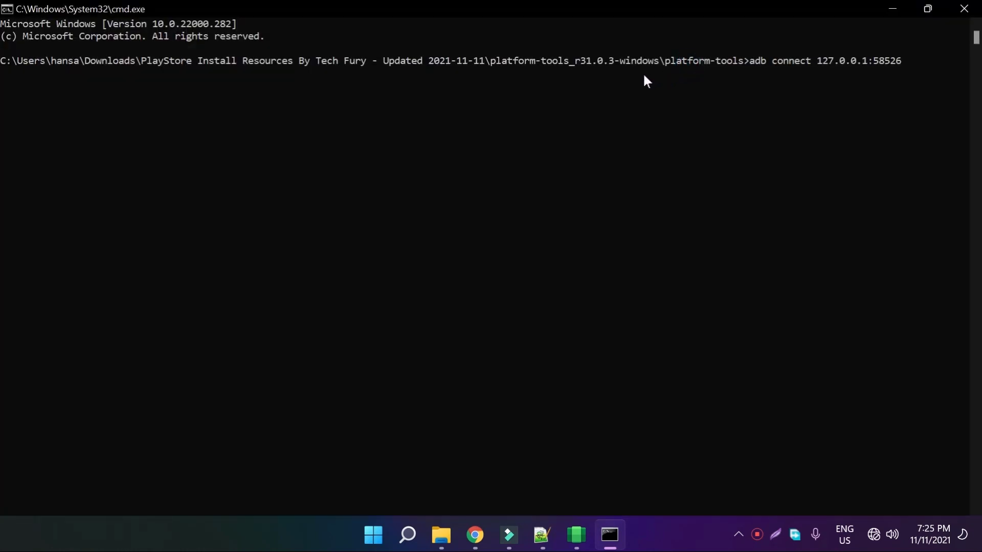
key(Return)
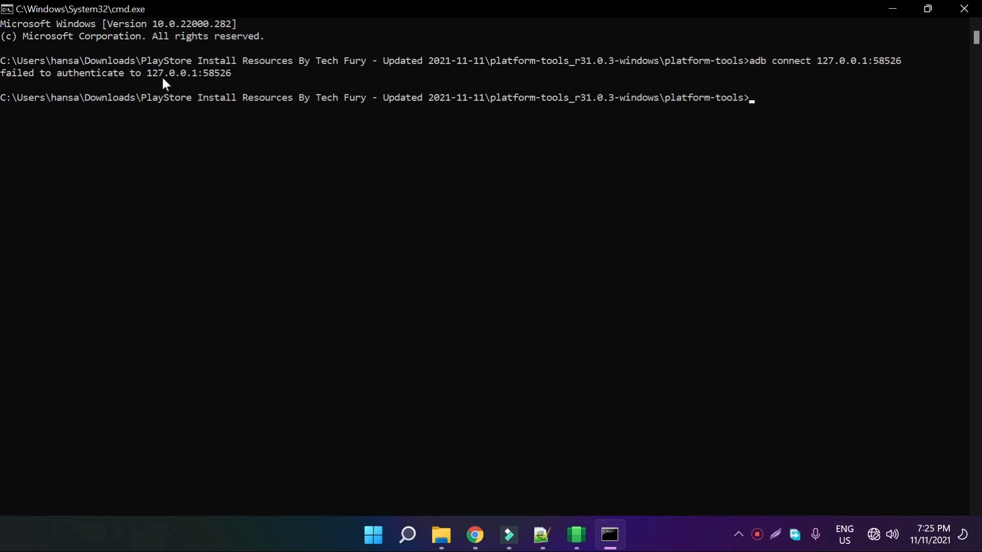
- Refresh the subsystem IP in WSA Settings and rerun adb connect until it reports already connected
click(577, 537)
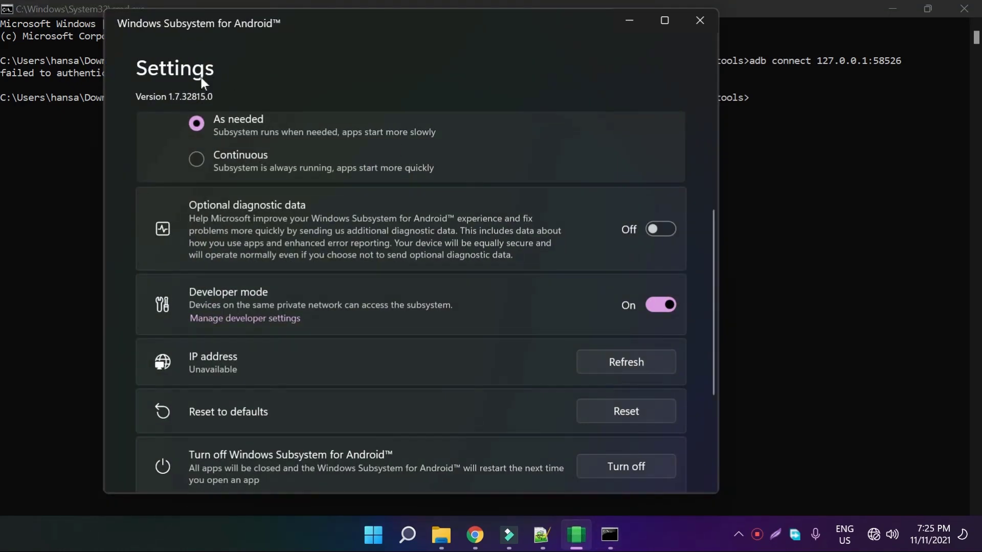
click(621, 358)
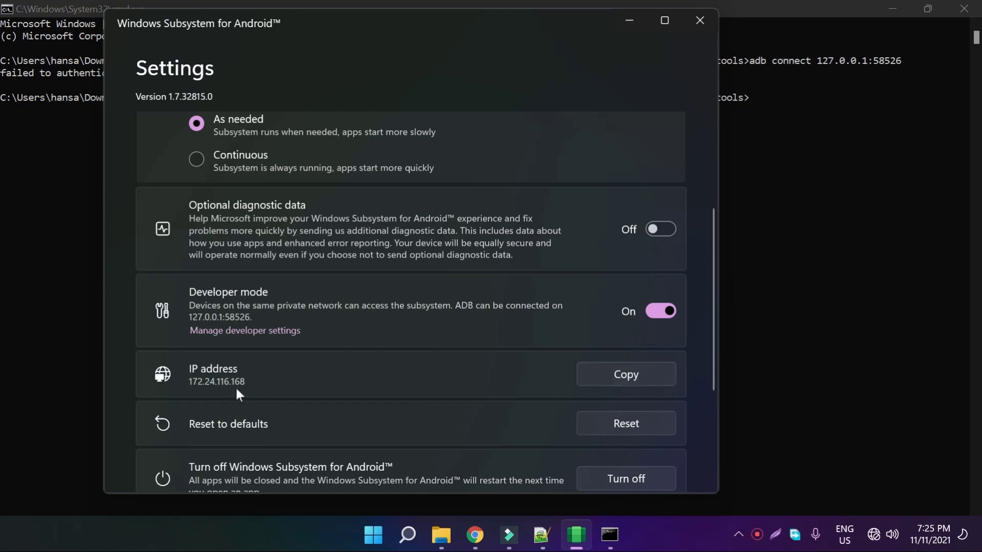
click(861, 200)
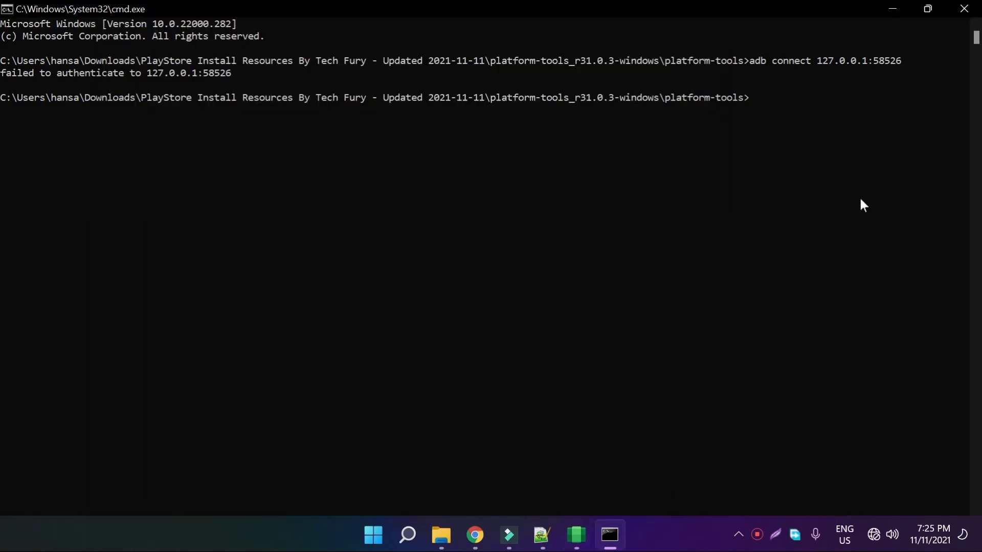
key(Up)
key(Return)
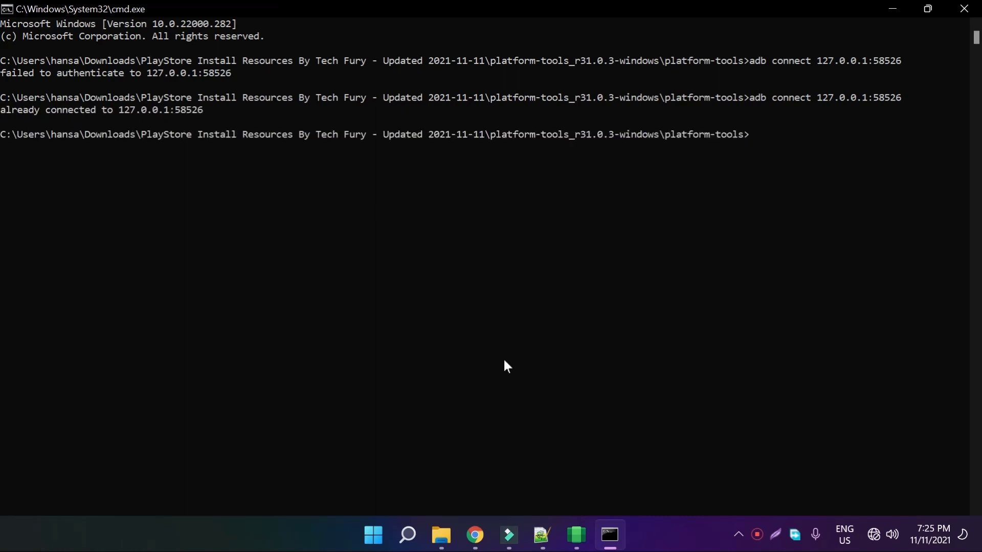
- Copy adb shell from line 10 of the readme and run it in Command Prompt
click(540, 535)
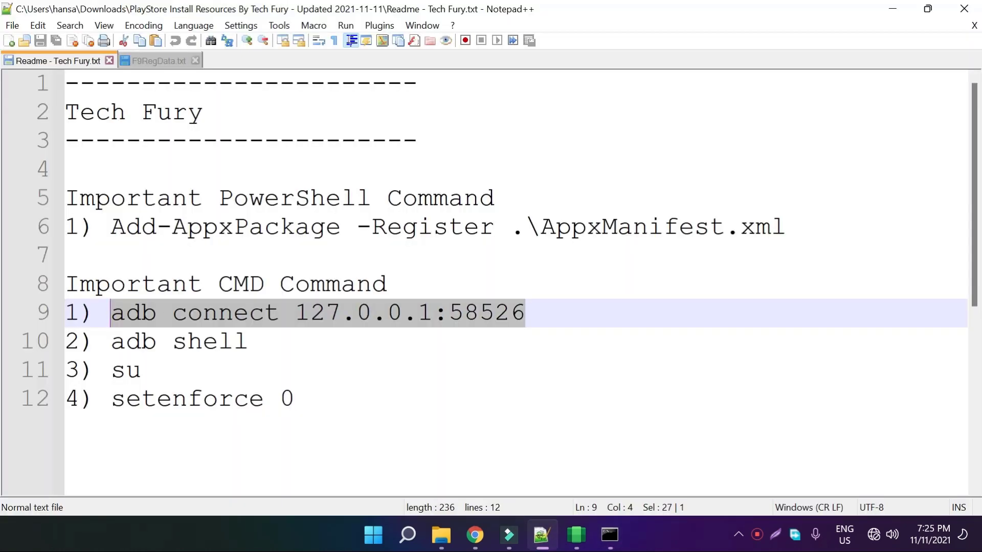
drag(111, 341, 247, 341)
right_click(187, 341)
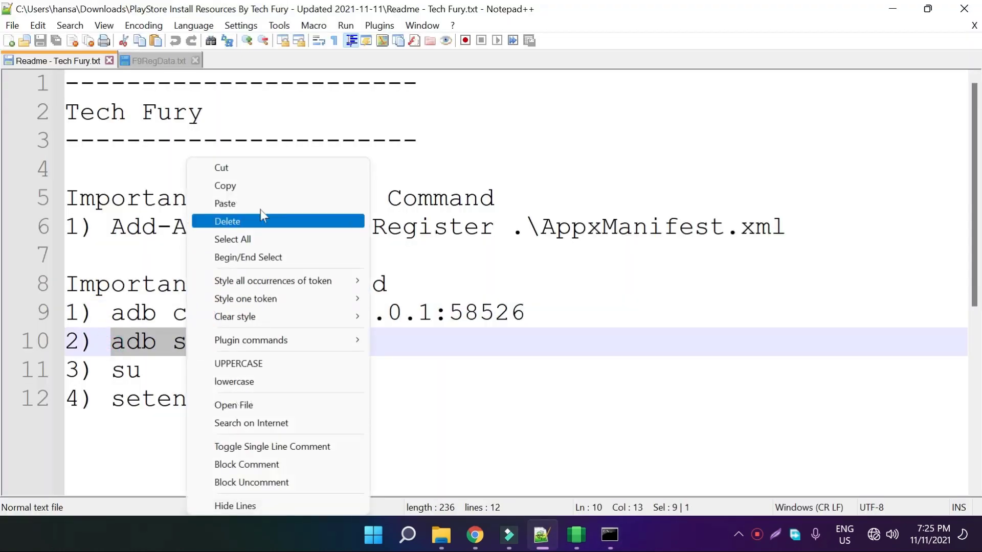
click(225, 185)
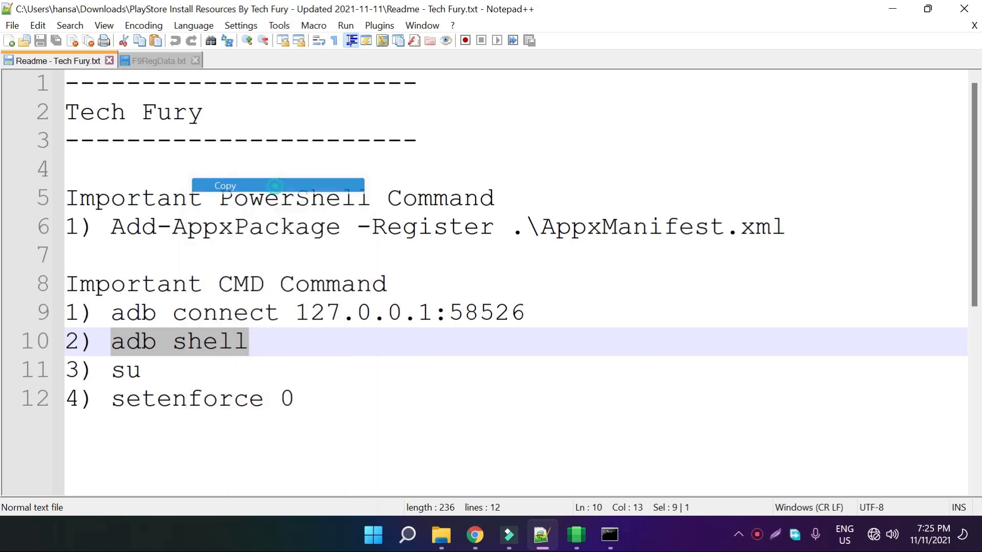
click(892, 12)
key(ctrl+v)
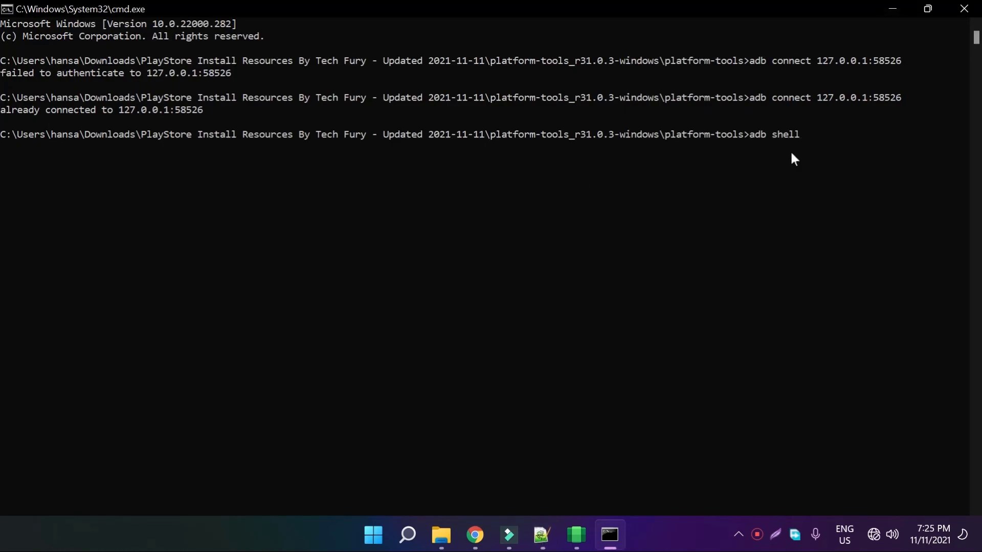
key(Return)
- Paste and run su from line 11 to become root in the adb shell
click(541, 535)
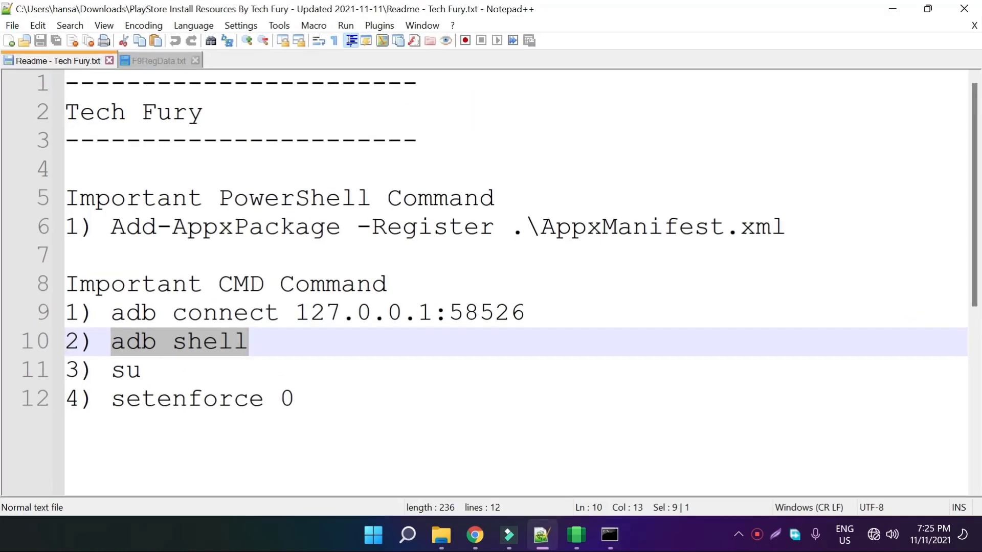
drag(112, 370, 142, 370)
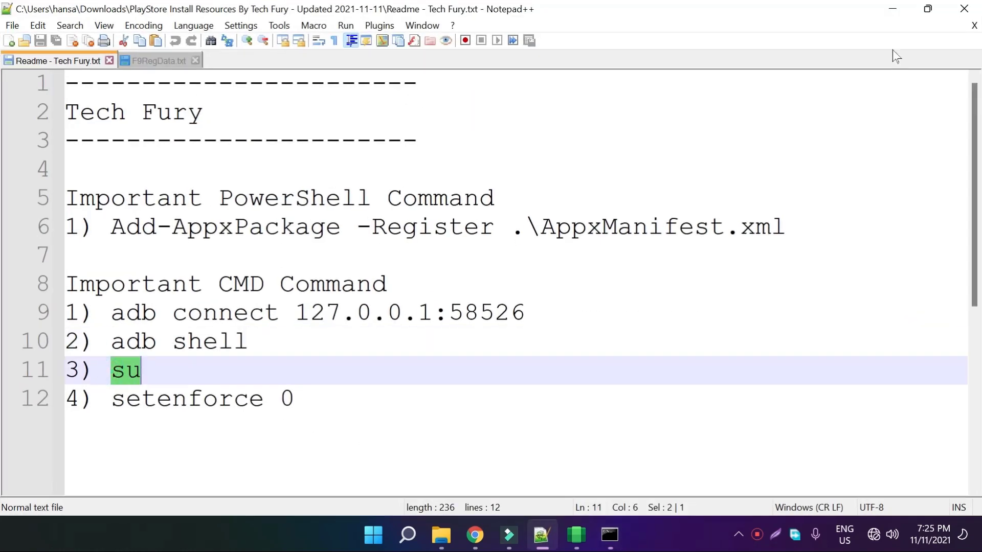
click(892, 9)
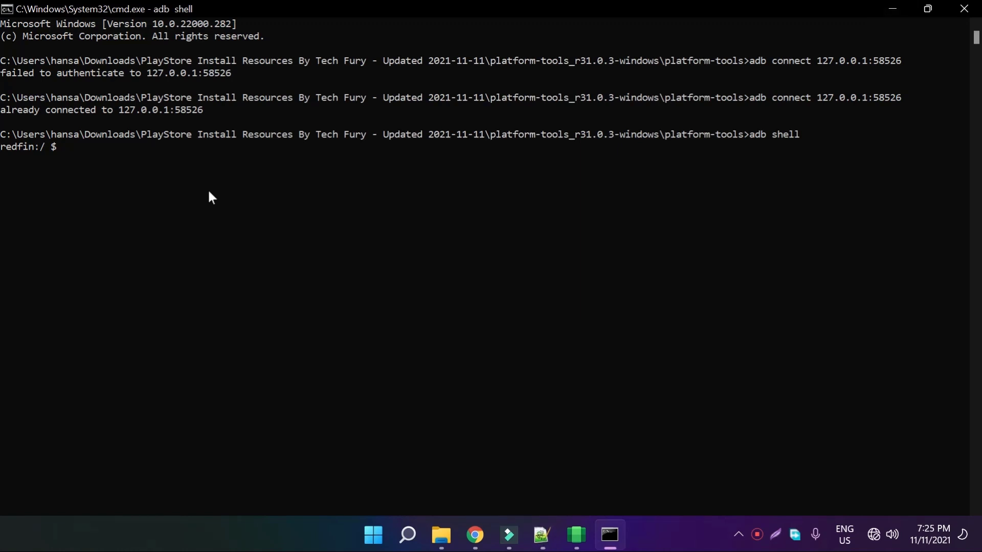
key(ctrl+v)
key(Return)
- Copy the setenforce 0 command from line 12 of the readme
click(475, 535)
click(475, 534)
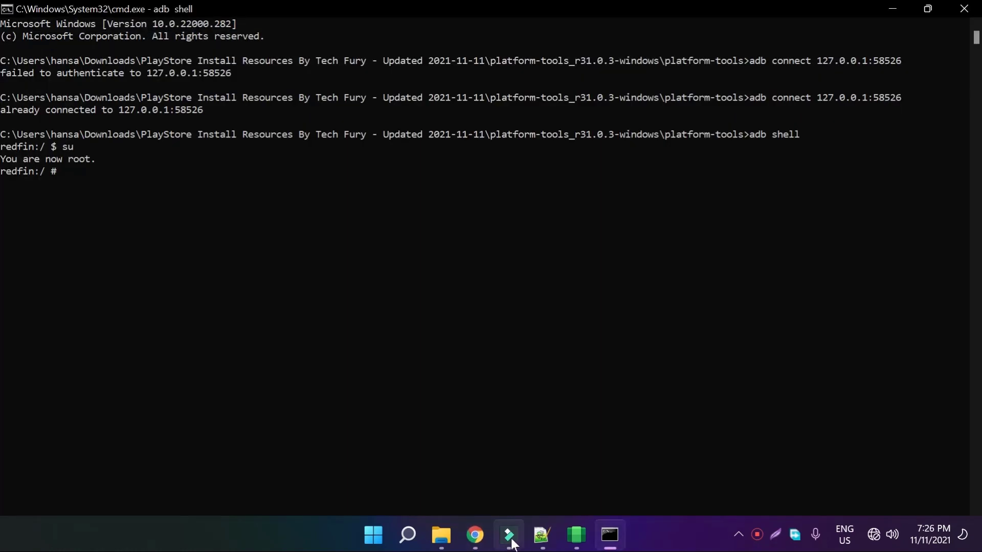
click(510, 536)
click(509, 535)
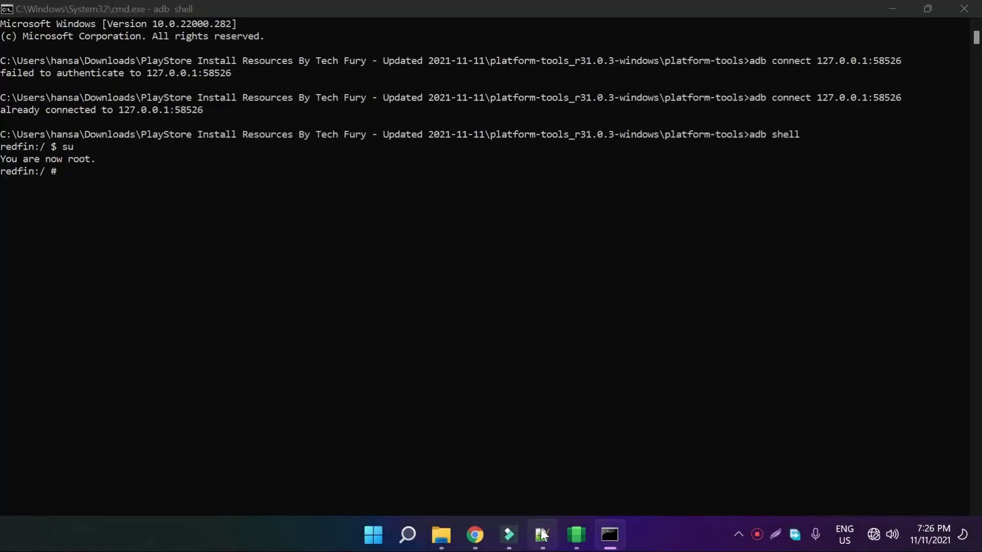
click(541, 535)
double_click(316, 405)
drag(316, 405, 110, 404)
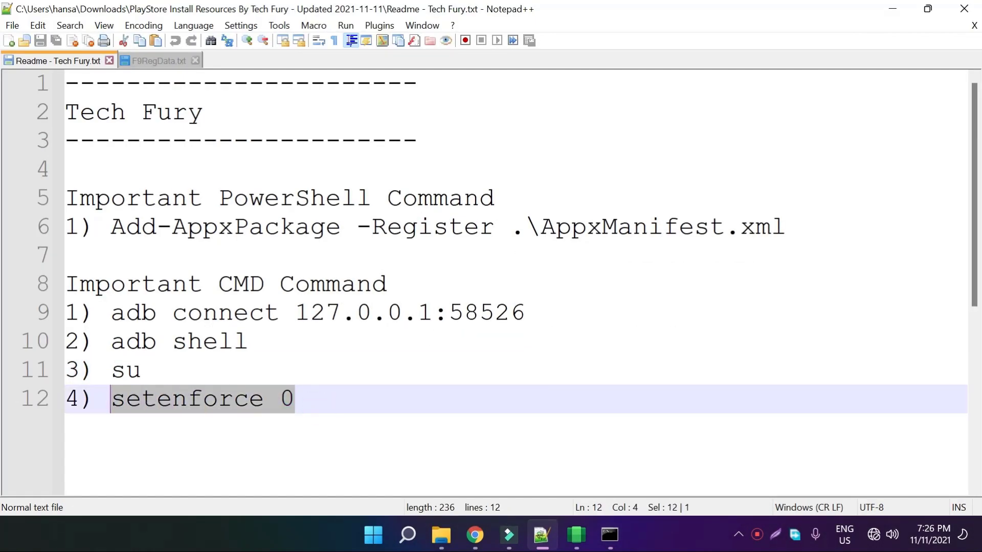
right_click(204, 407)
click(289, 70)
- Run setenforce 0 in the root shell, then close Command Prompt and the settings window
click(892, 9)
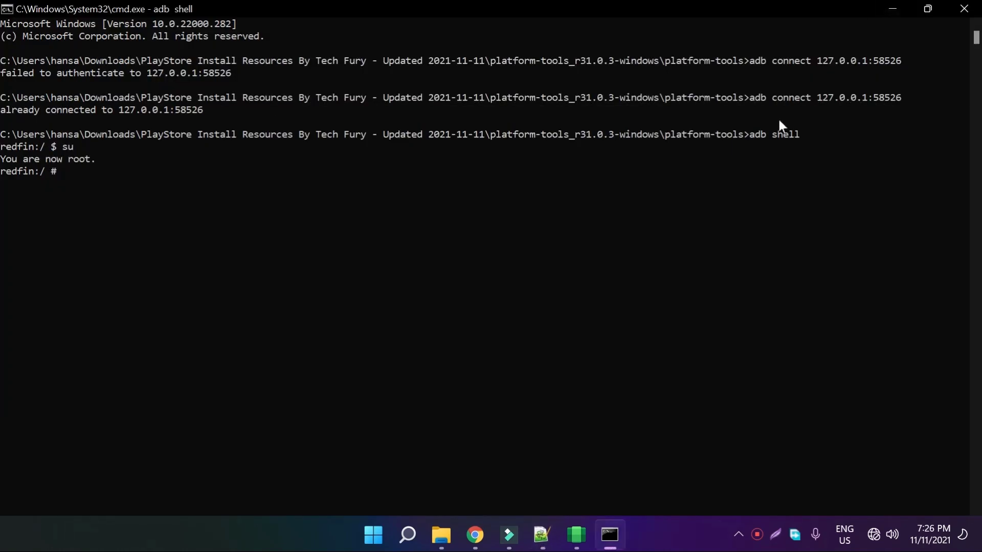
right_click(134, 168)
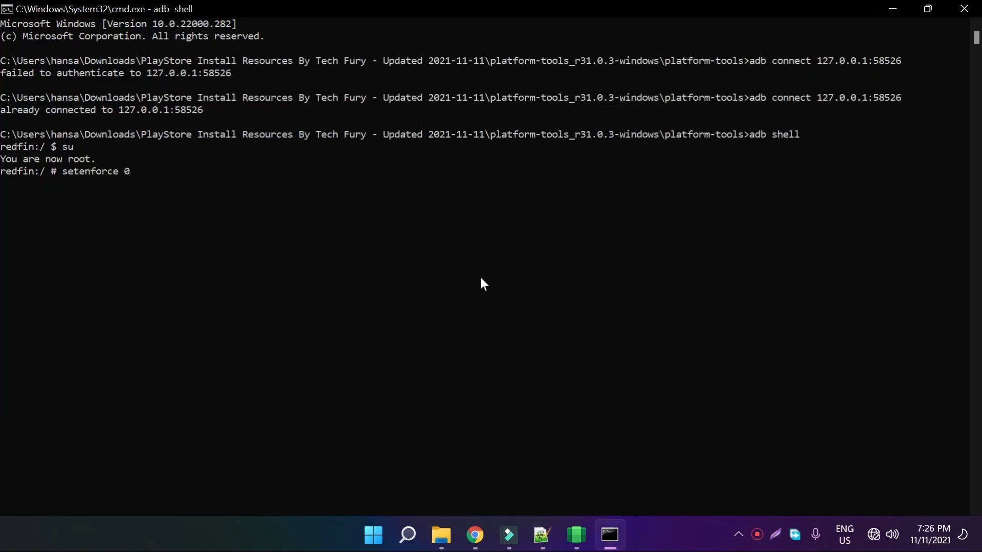
key(Return)
click(964, 9)
click(699, 23)
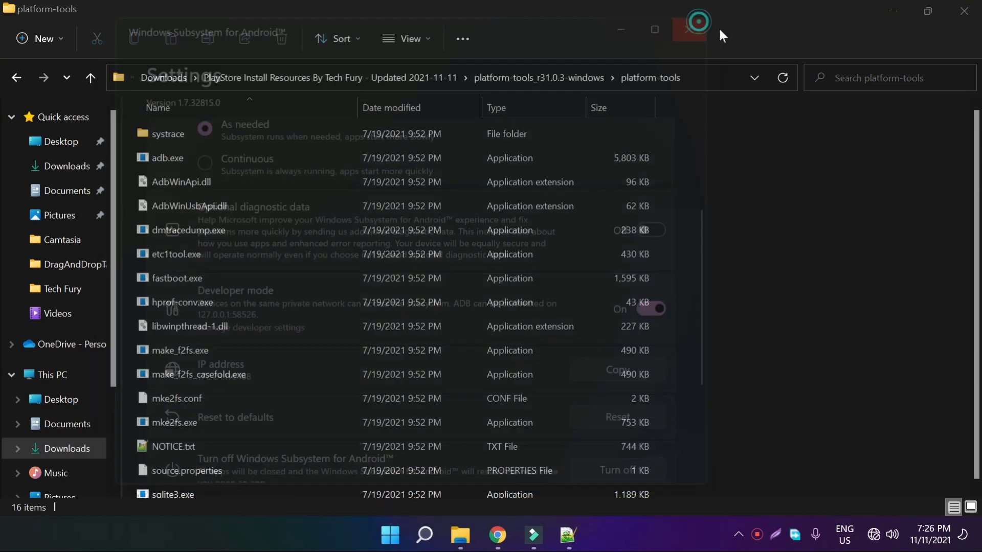
- Launch Google Play Store from the Start menu, centre its window and begin signing in
click(892, 11)
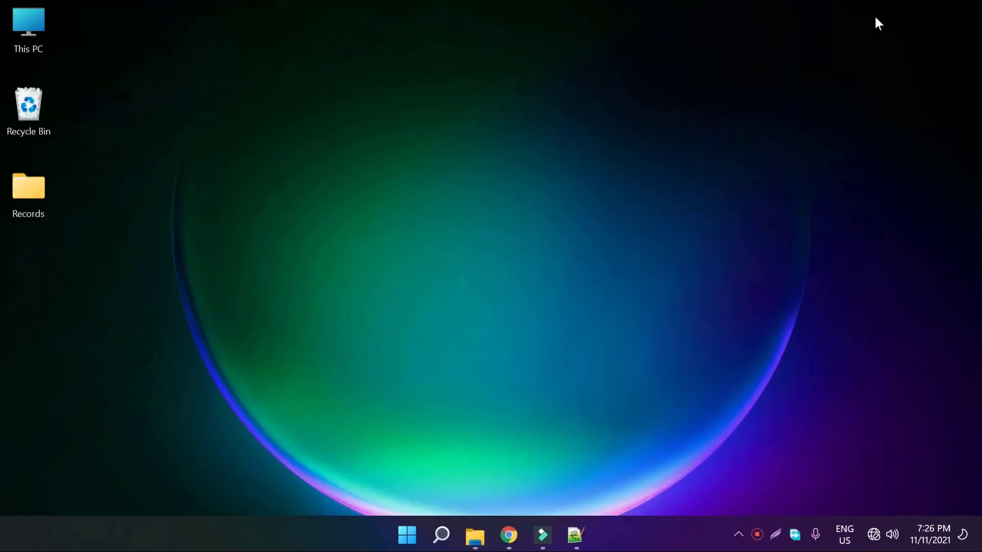
click(407, 535)
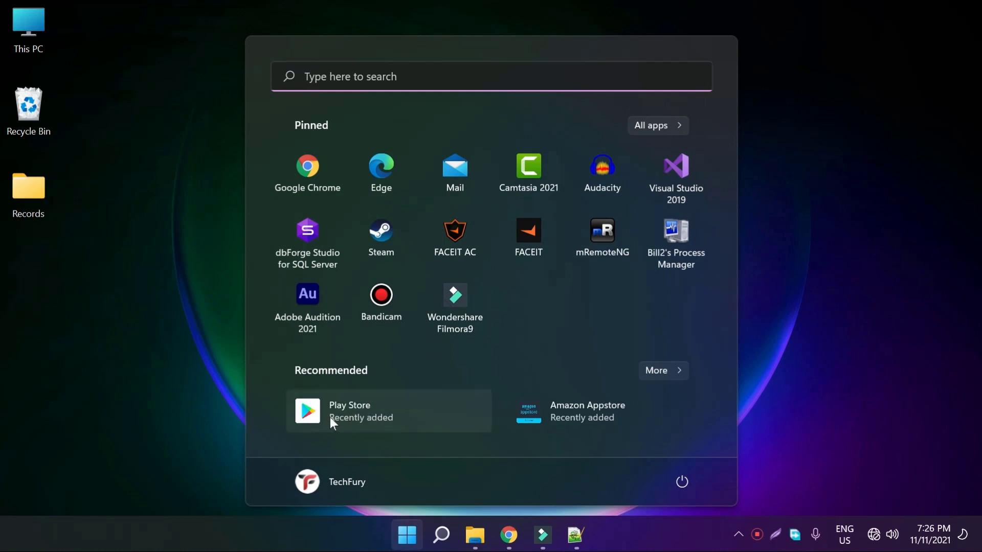
click(339, 405)
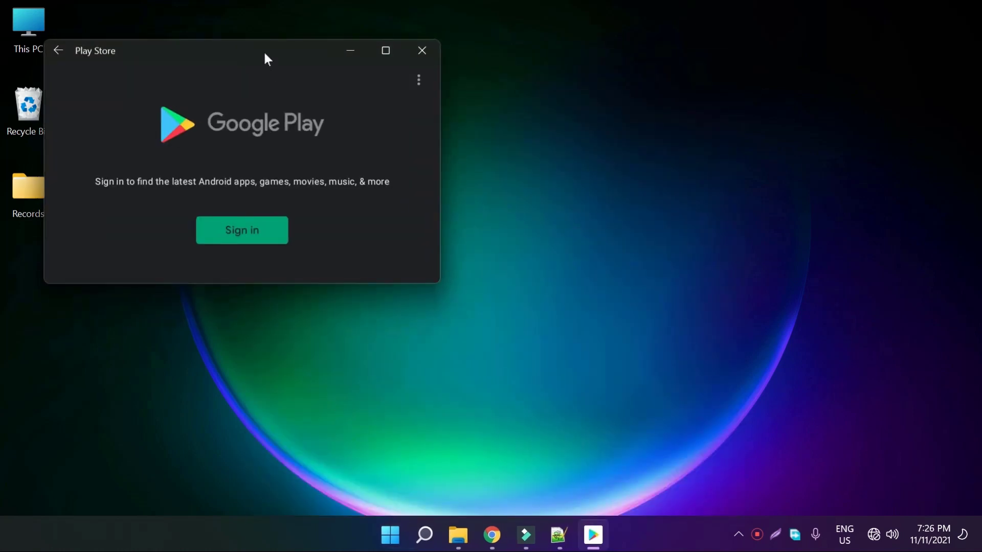
drag(264, 53, 475, 96)
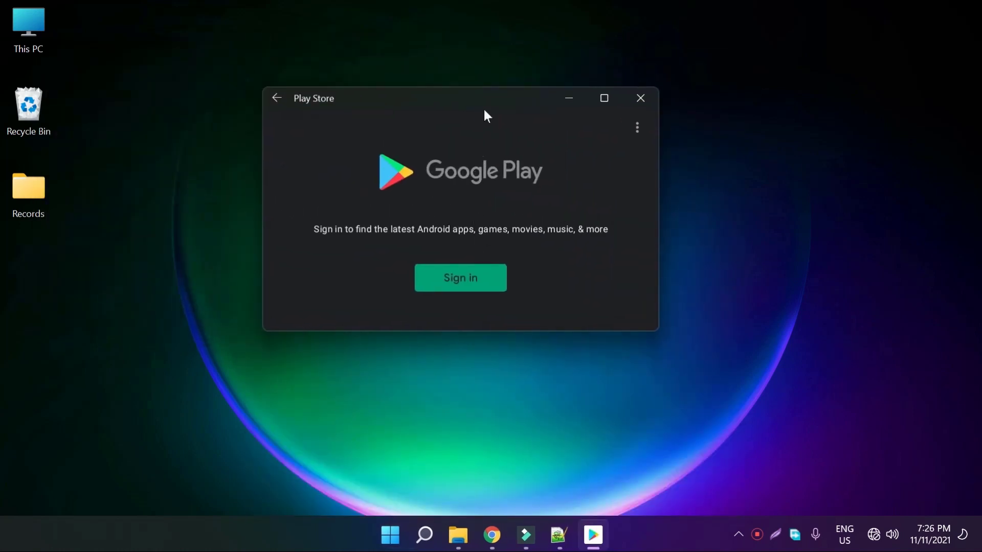
click(449, 281)
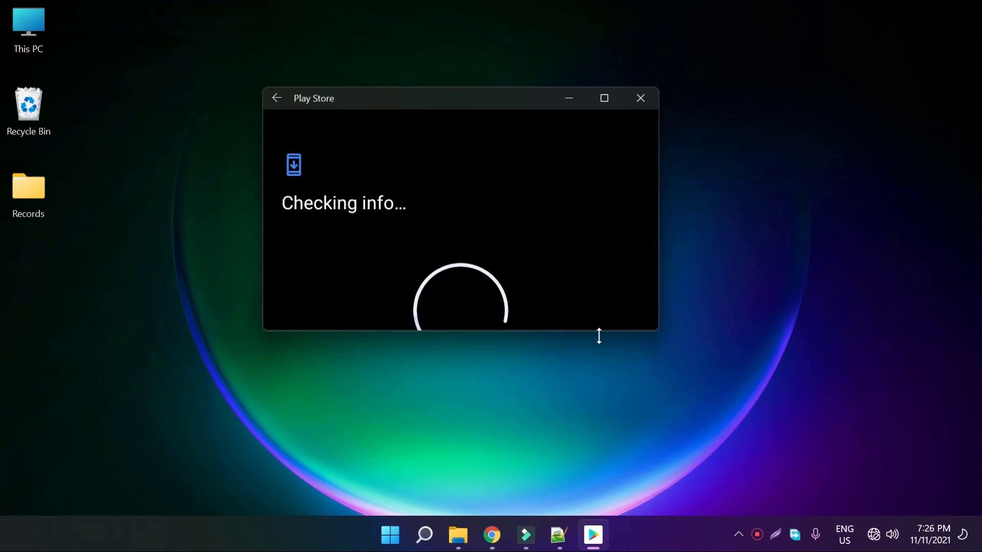
drag(599, 335, 587, 459)
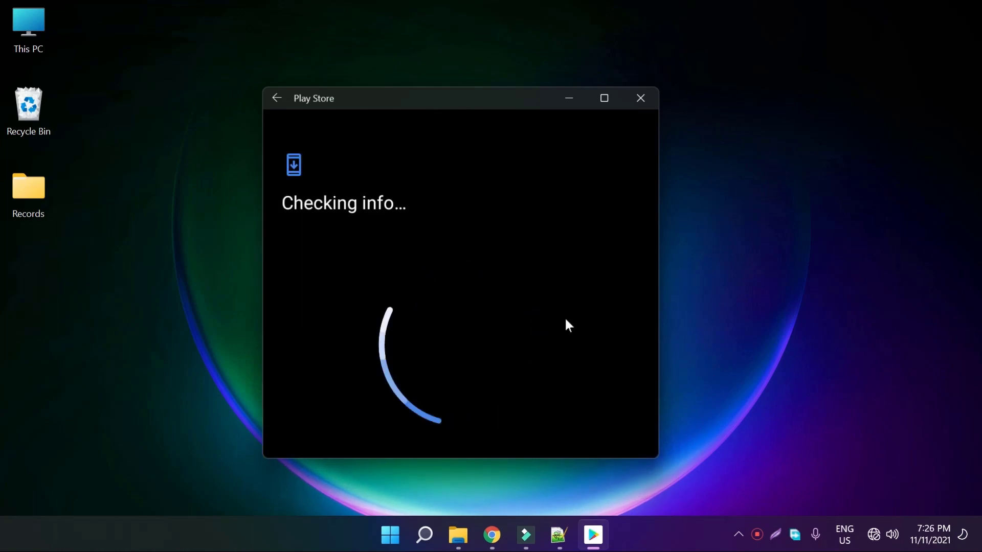
- Enter the account e-mail and paste the account password, then scroll through the terms
click(432, 287)
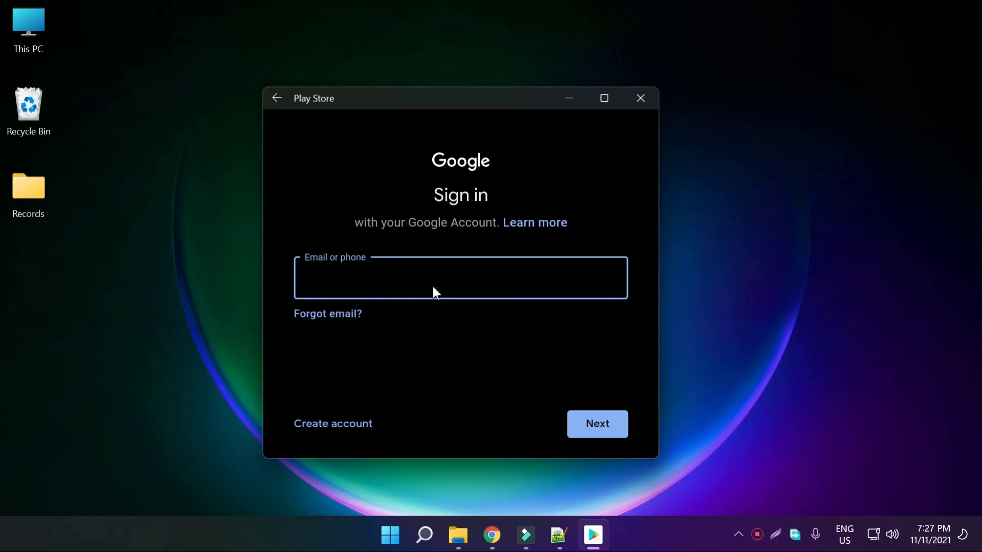
text(techfury.channel)
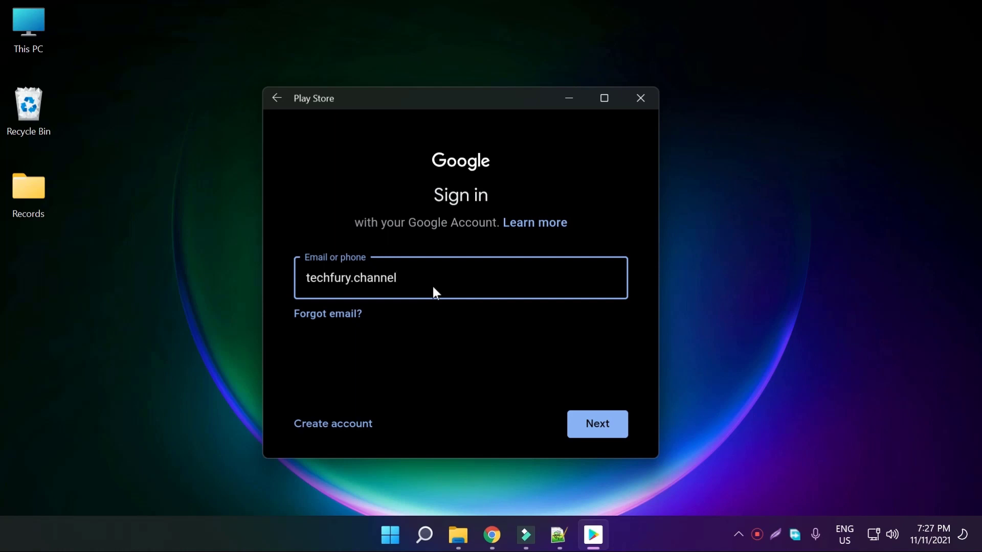
key(Return)
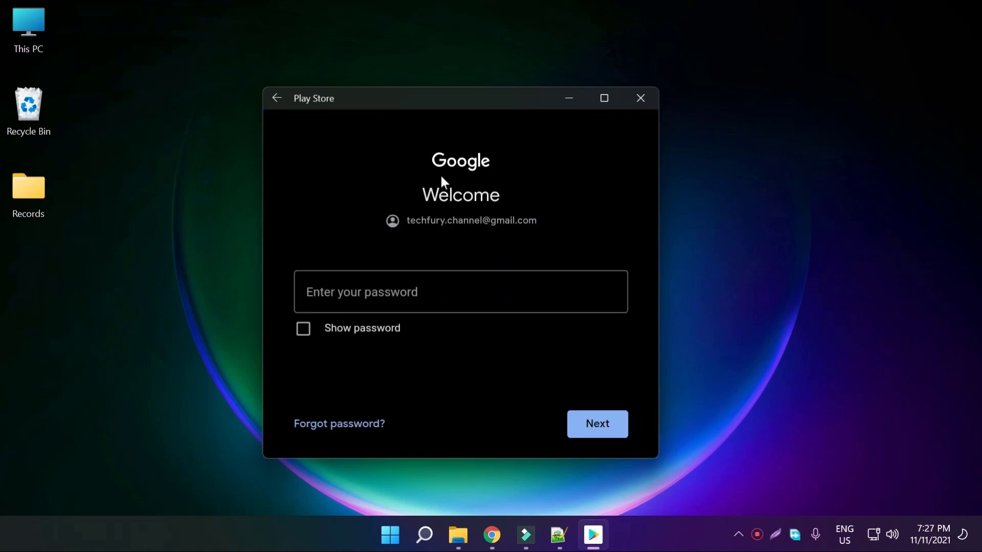
click(424, 309)
key(ctrl+v)
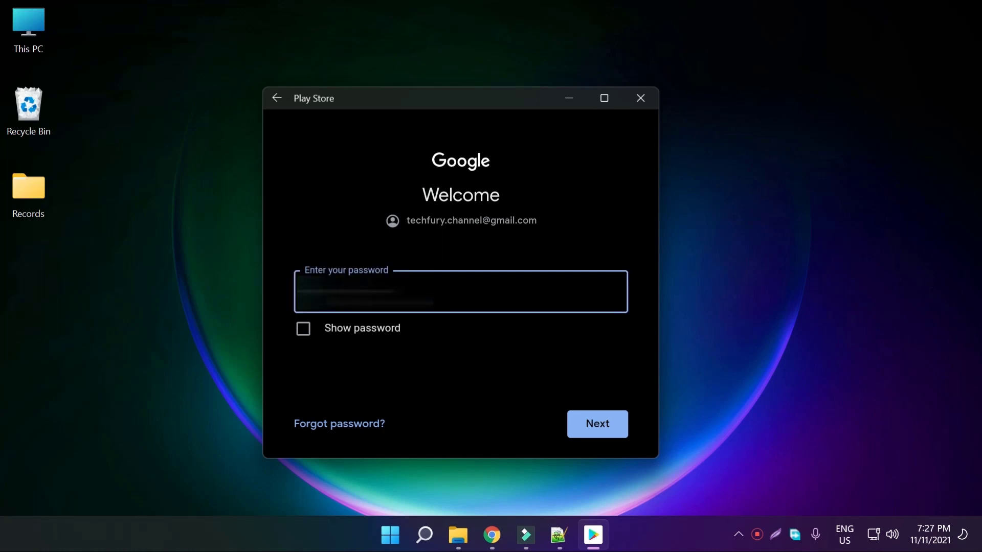
key(Return)
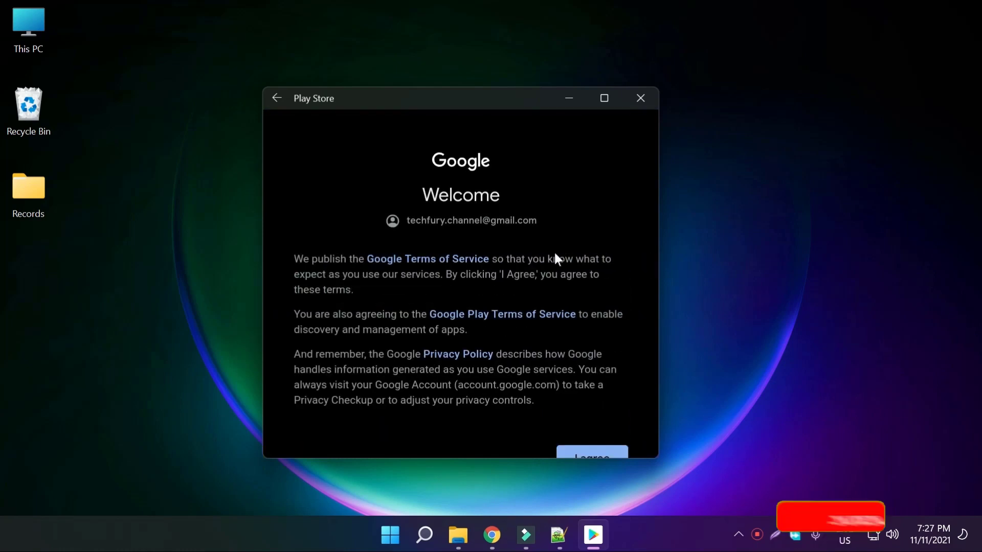
scroll(608, 247, down, 1)
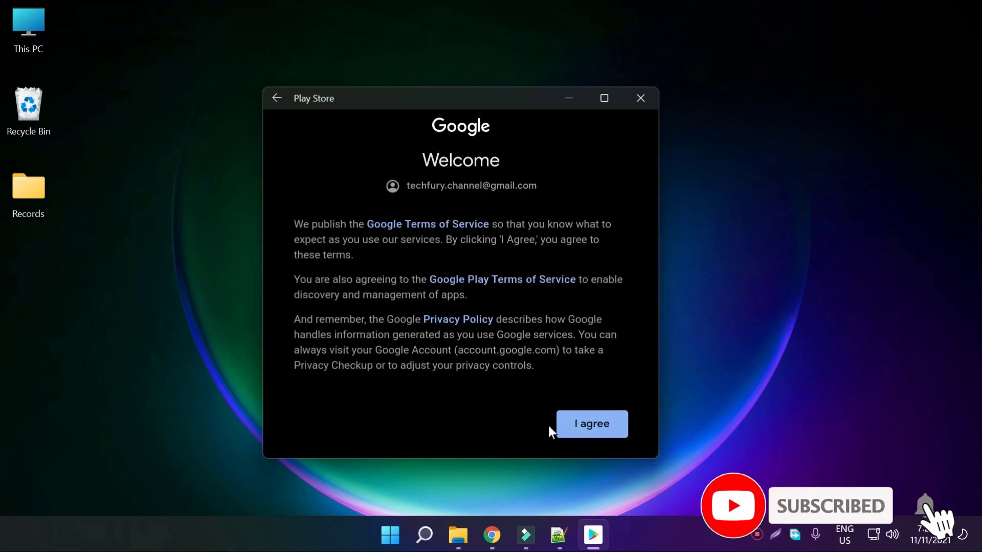
- Accept Google's terms, then browse the Top charts, Kids and Premium game sections
click(597, 431)
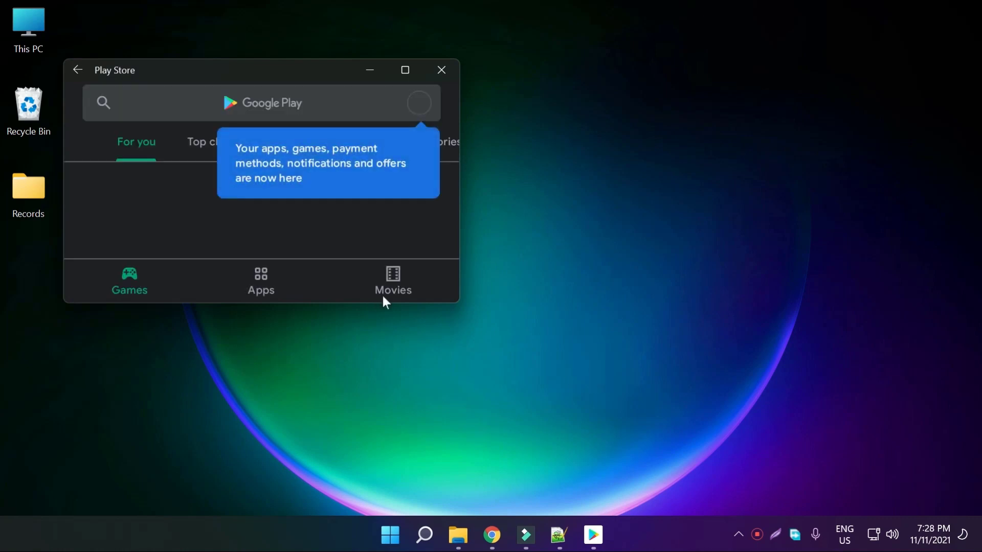
click(182, 124)
drag(253, 78, 418, 75)
drag(629, 307, 733, 433)
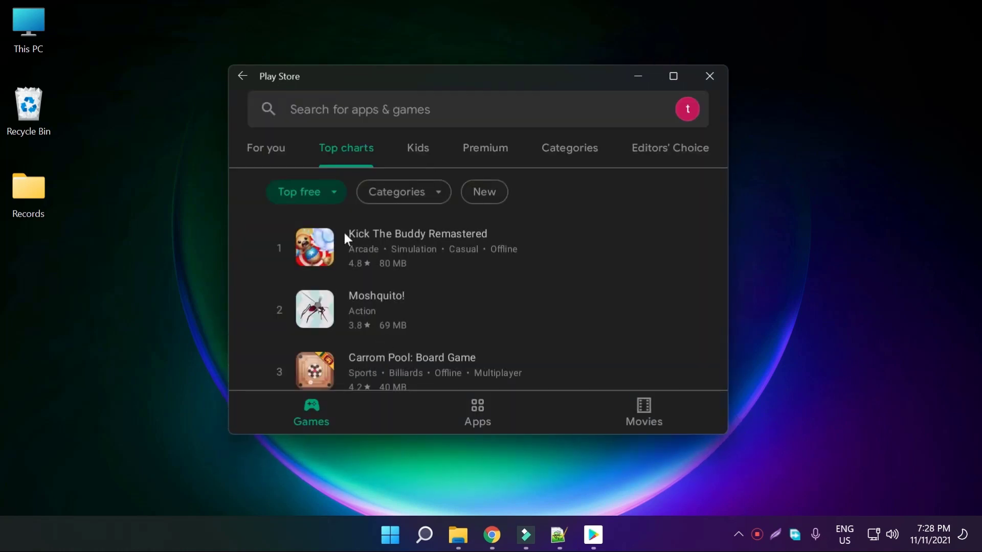
click(267, 159)
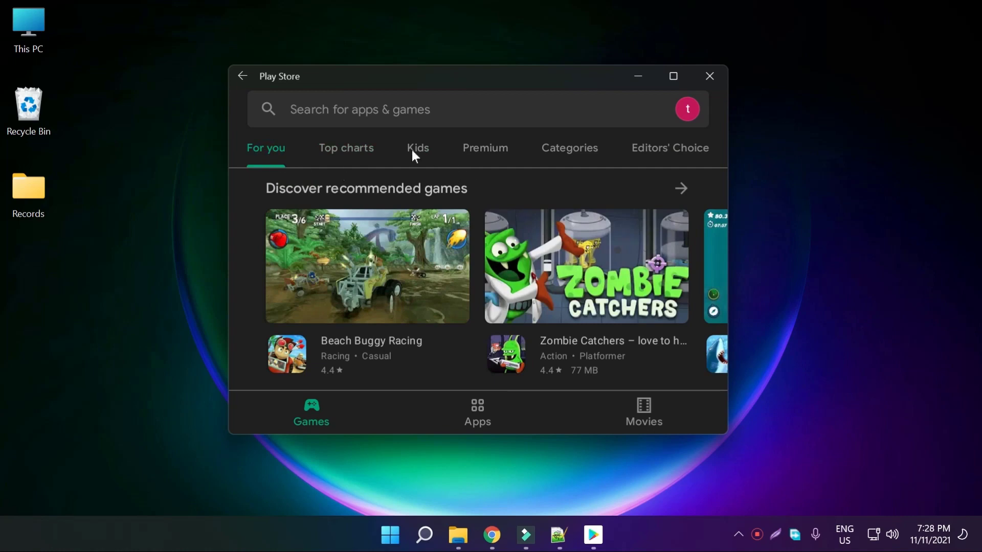
click(412, 149)
click(487, 152)
click(405, 150)
click(261, 148)
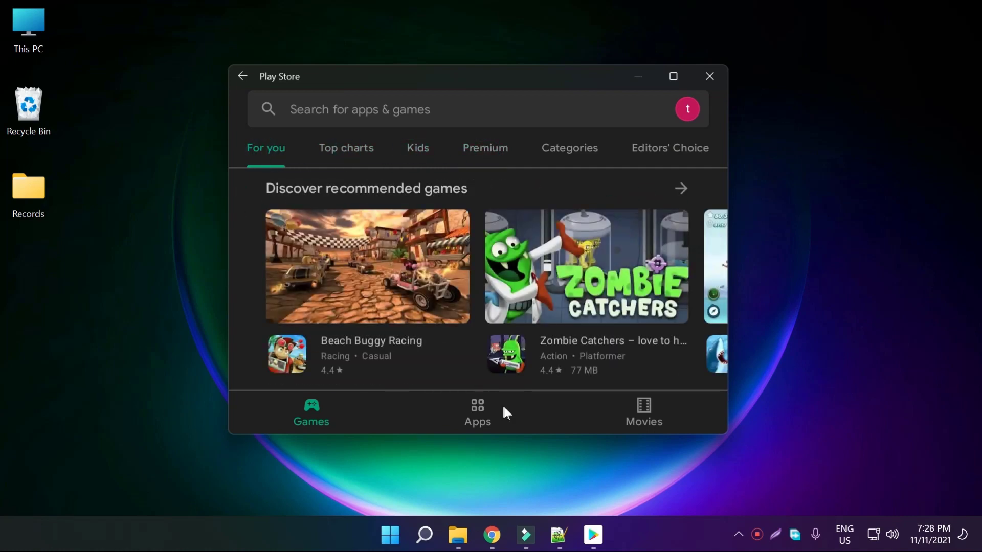
- Switch to Apps and enlarge the store window to show Recommended for you
click(483, 407)
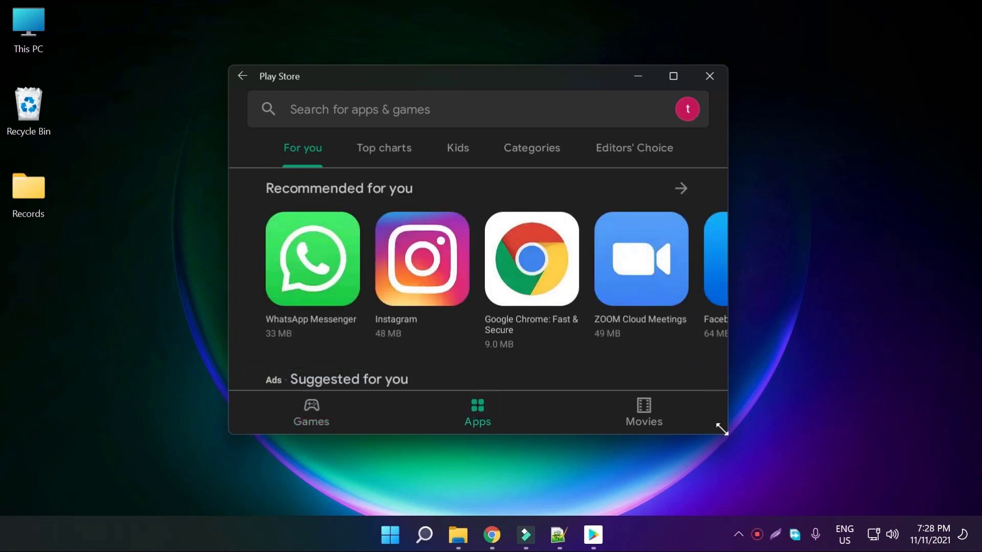
drag(721, 429, 818, 476)
drag(546, 80, 467, 49)
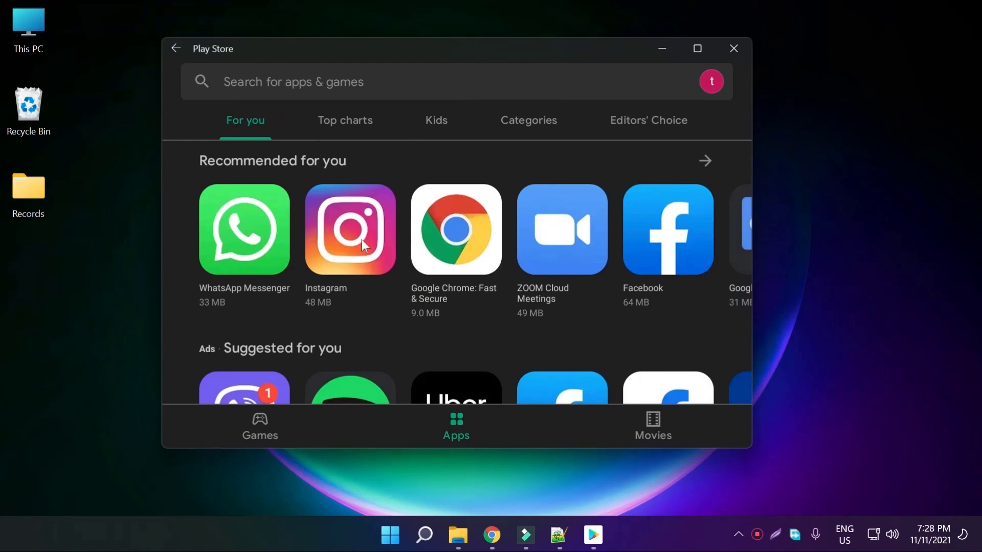
scroll(352, 246, down, 4)
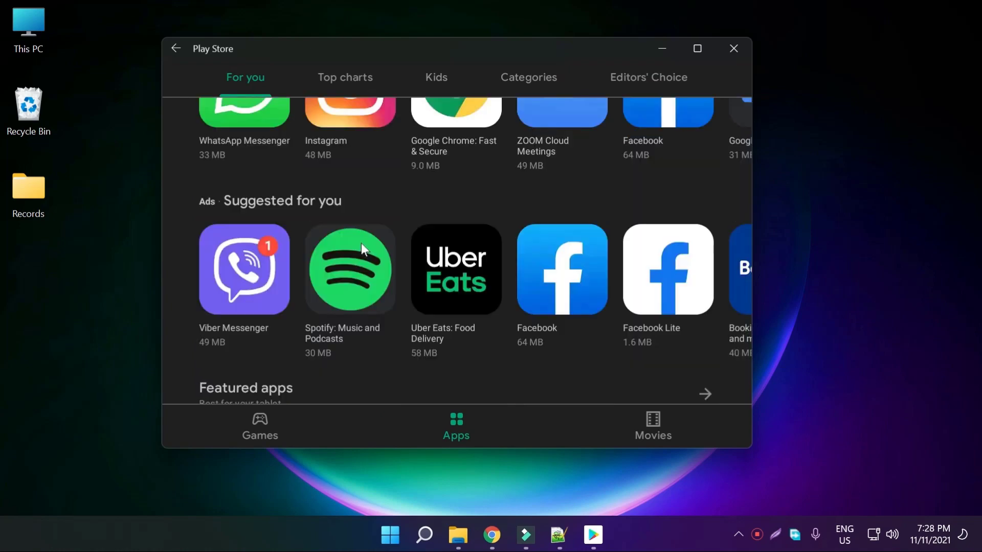
scroll(361, 242, up, 4)
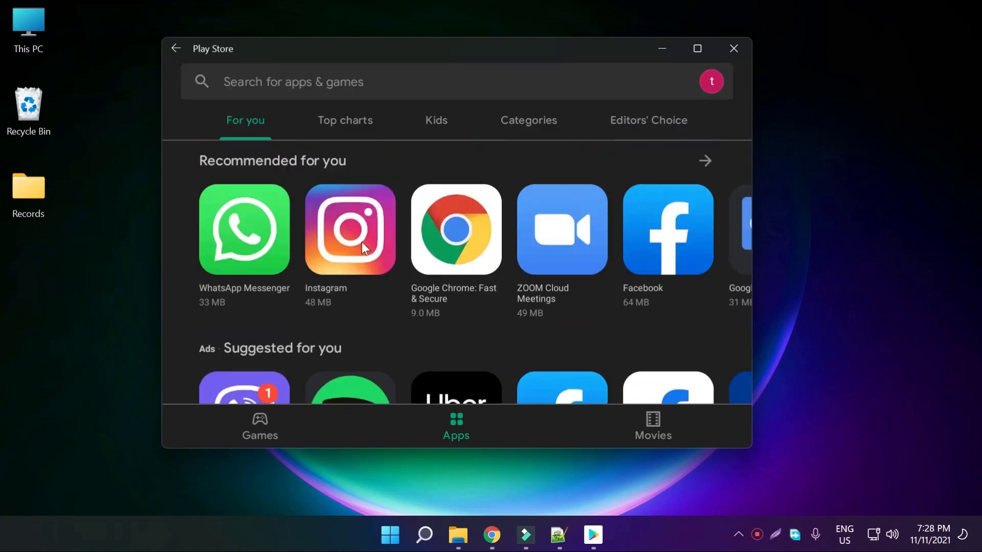
- Search for 'youtube' and install the YouTube app (4.2★, 10B+ downloads)
click(342, 120)
click(254, 118)
click(346, 85)
text(yout)
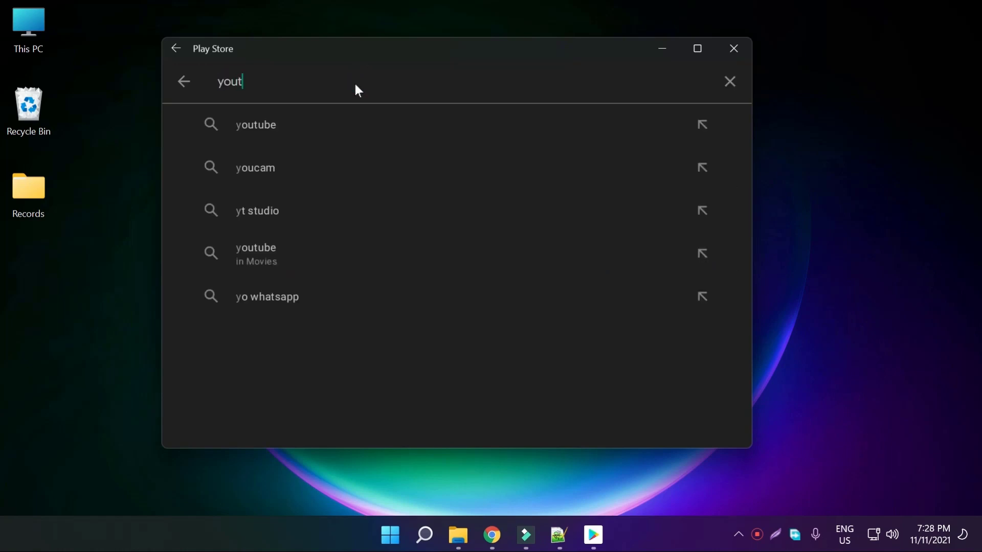
text(ube)
click(309, 120)
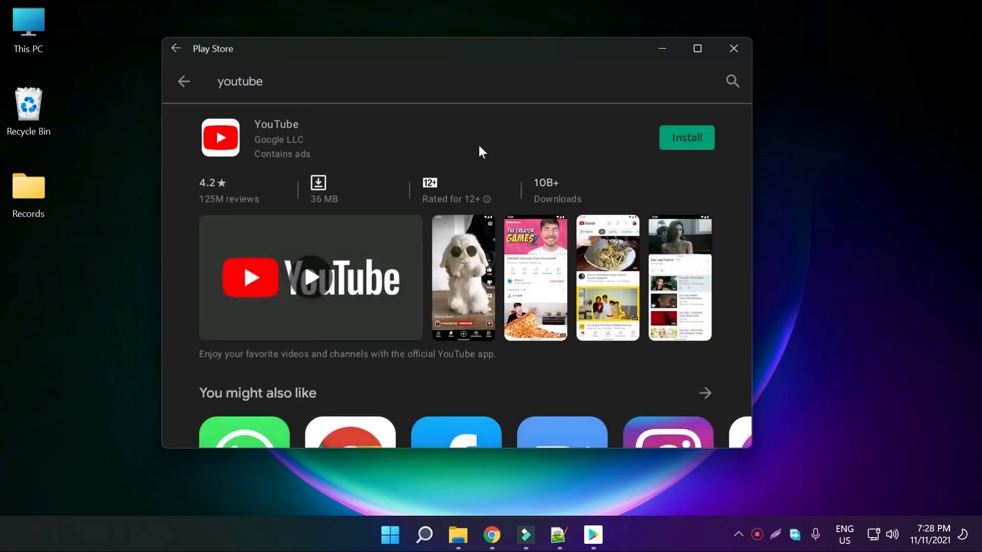
click(696, 148)
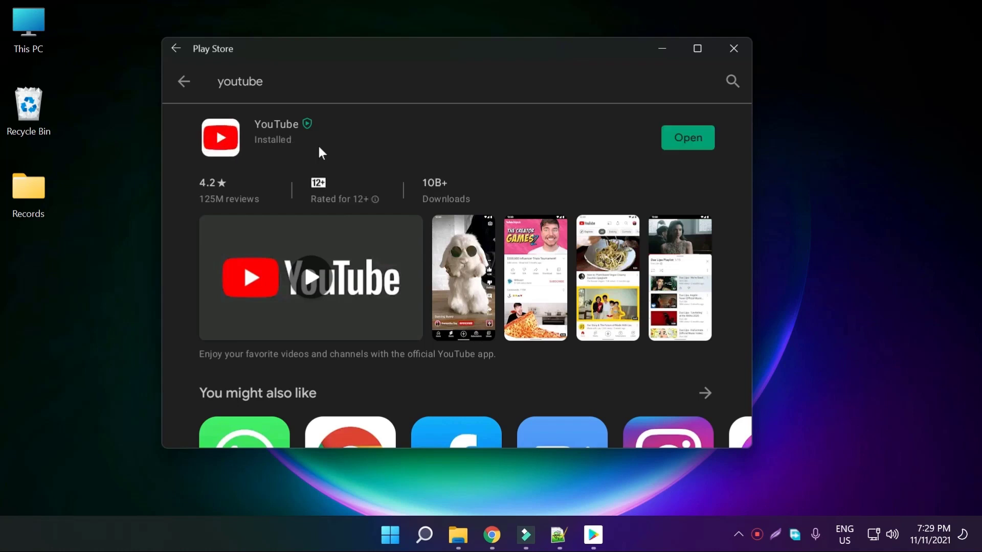
- Open YouTube from its Play Store page, sign in with the channel account and maximize it
click(682, 160)
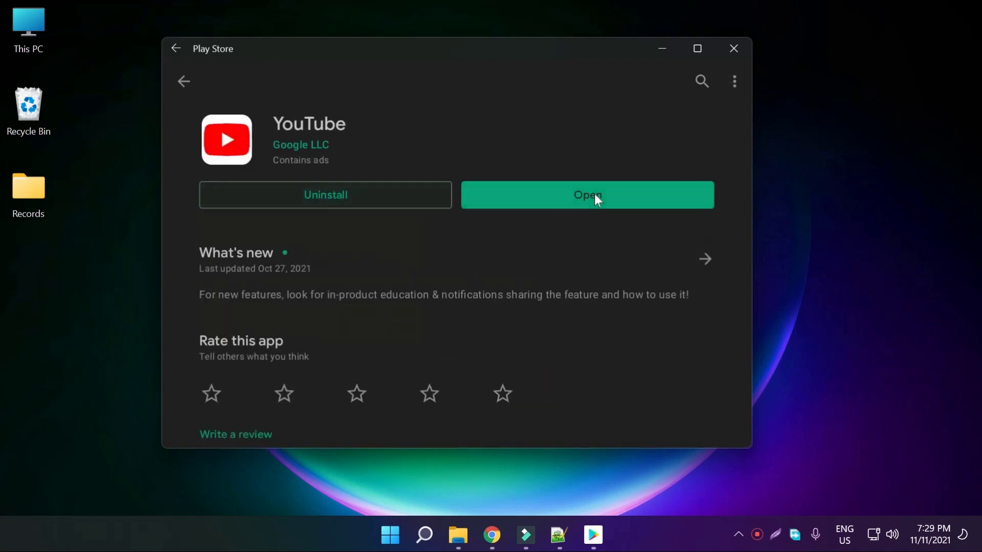
click(611, 199)
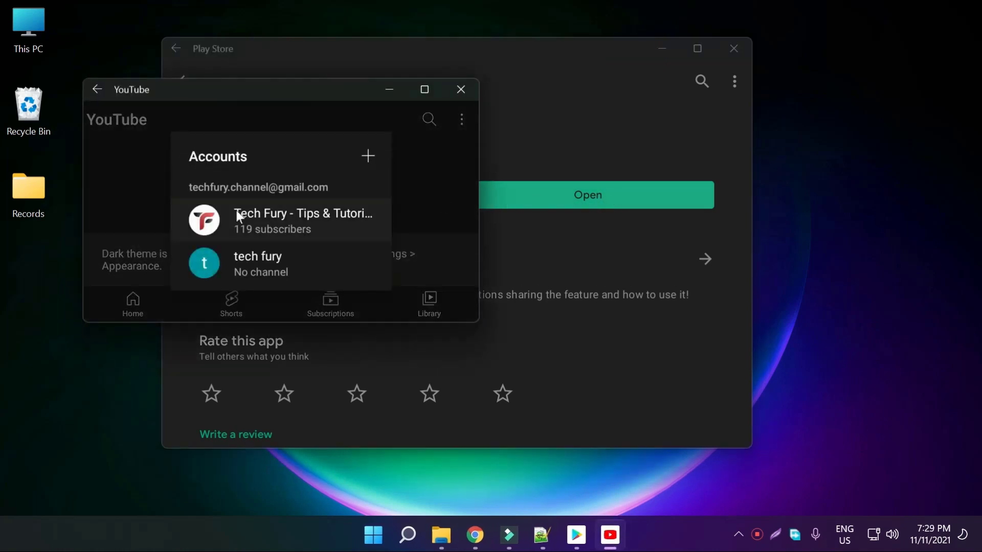
click(236, 211)
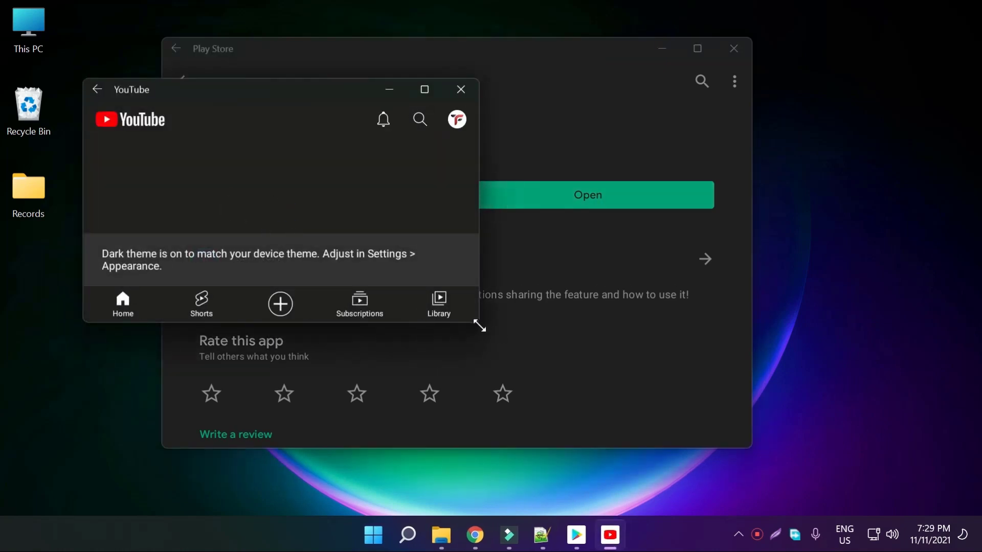
drag(480, 325, 743, 467)
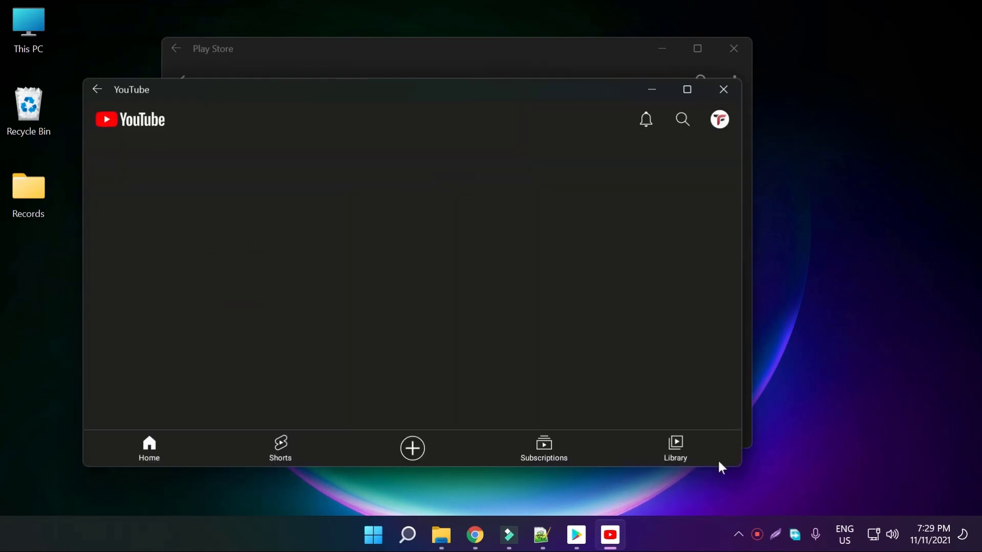
double_click(337, 88)
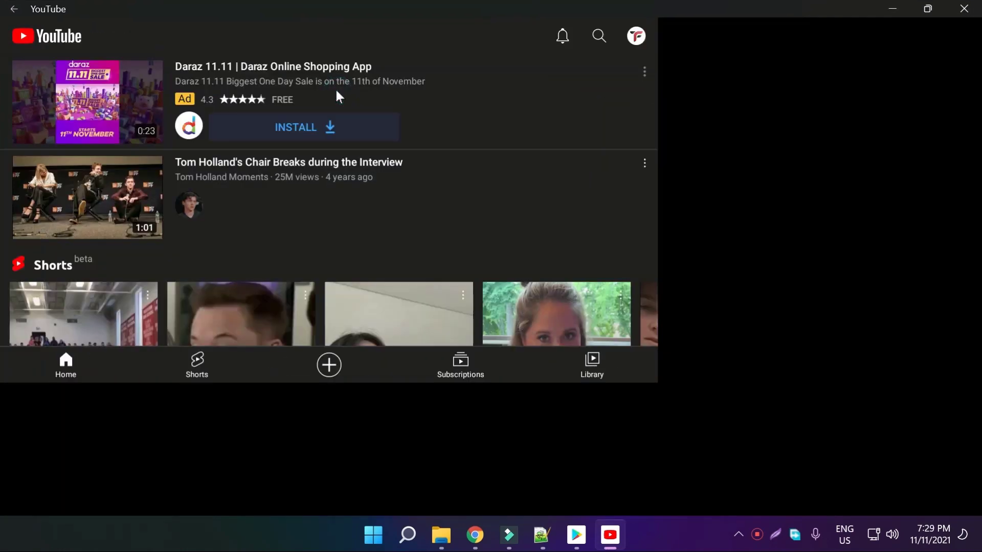
- Scroll the YouTube home feed, then close the app and return to Play Store's YouTube page
scroll(489, 153, down, 5)
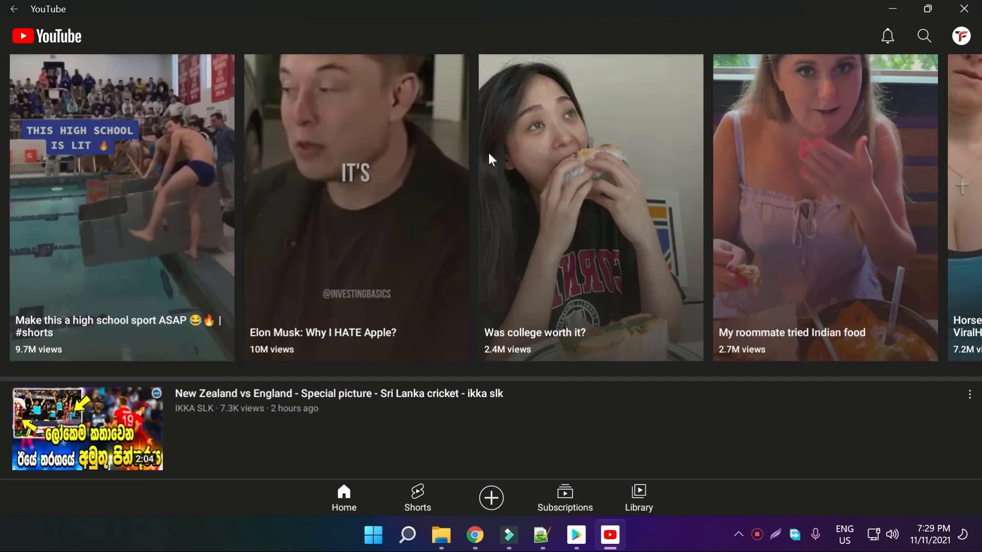
scroll(489, 152, down, 6)
scroll(488, 152, up, 10)
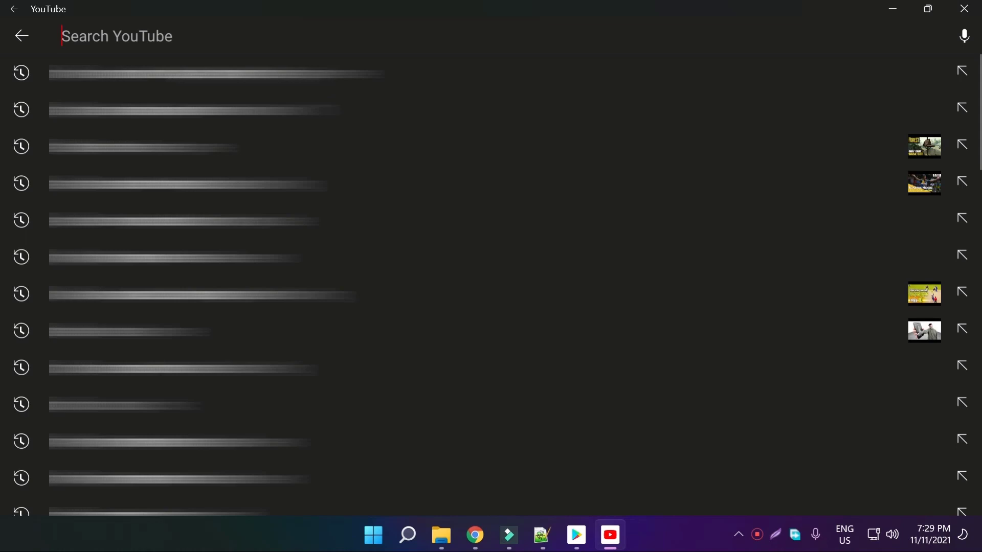
click(21, 37)
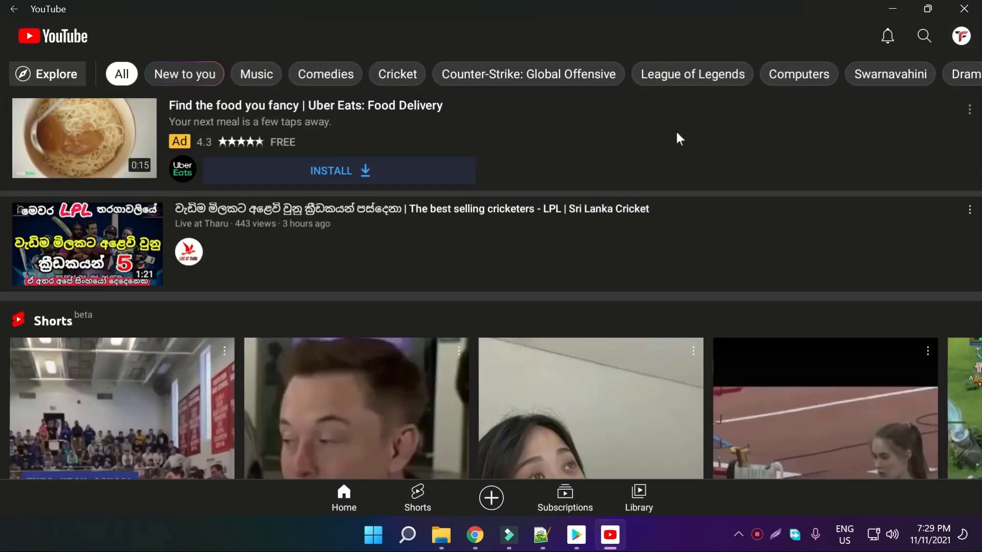
click(964, 10)
click(185, 78)
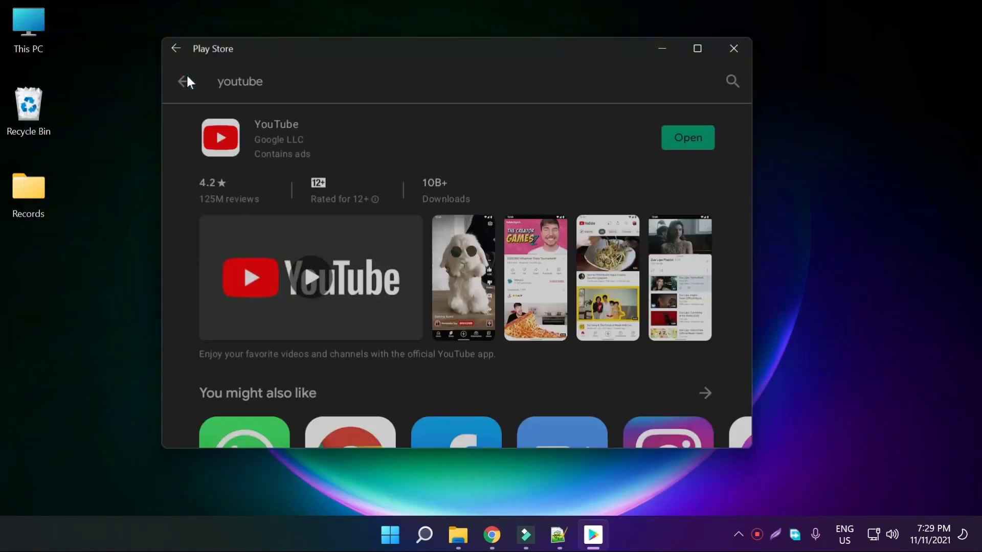
click(734, 48)
click(413, 544)
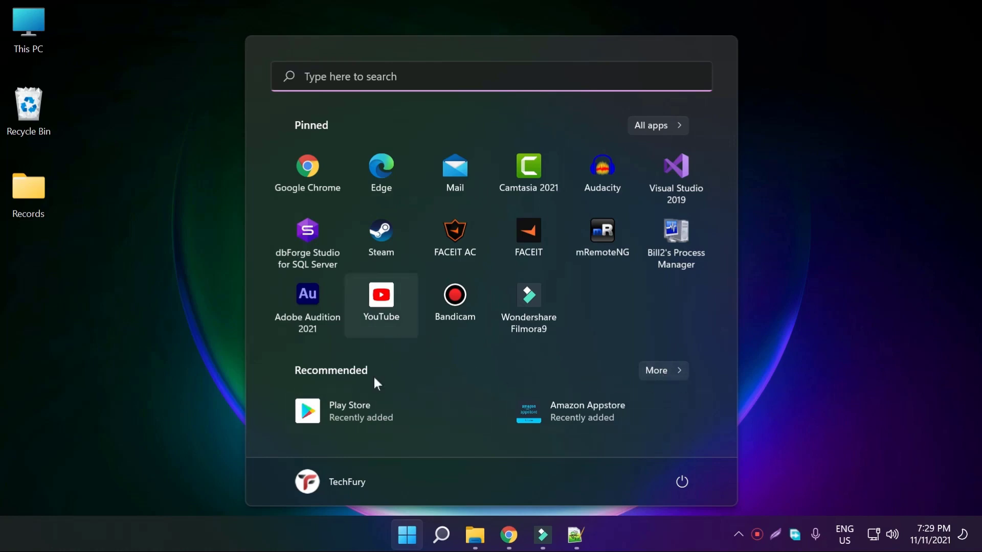
click(366, 302)
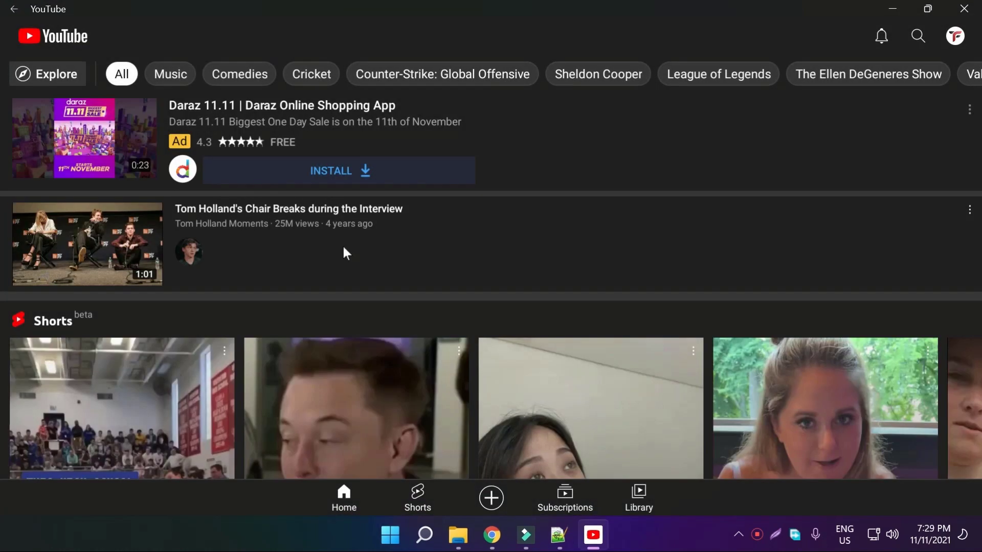
scroll(342, 244, down, 1)
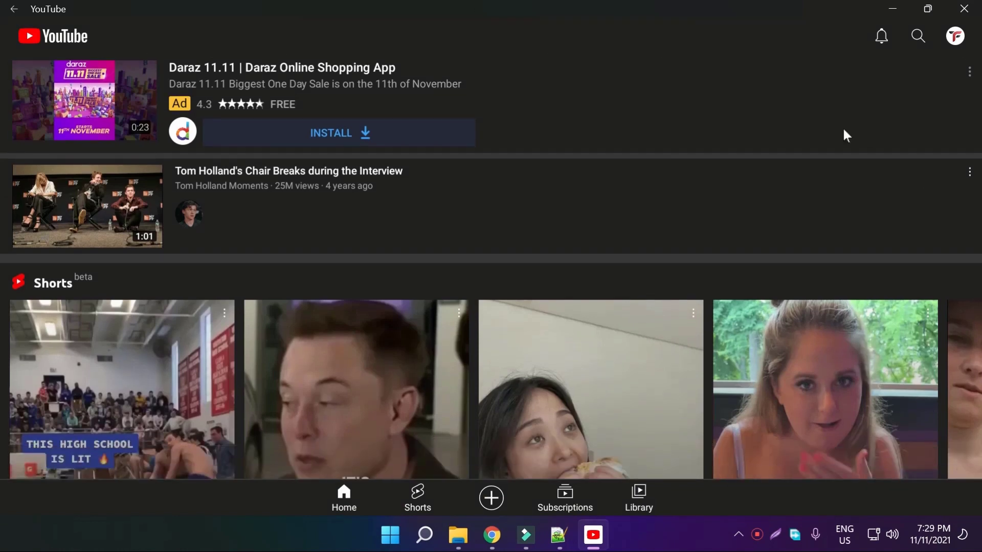
click(963, 8)
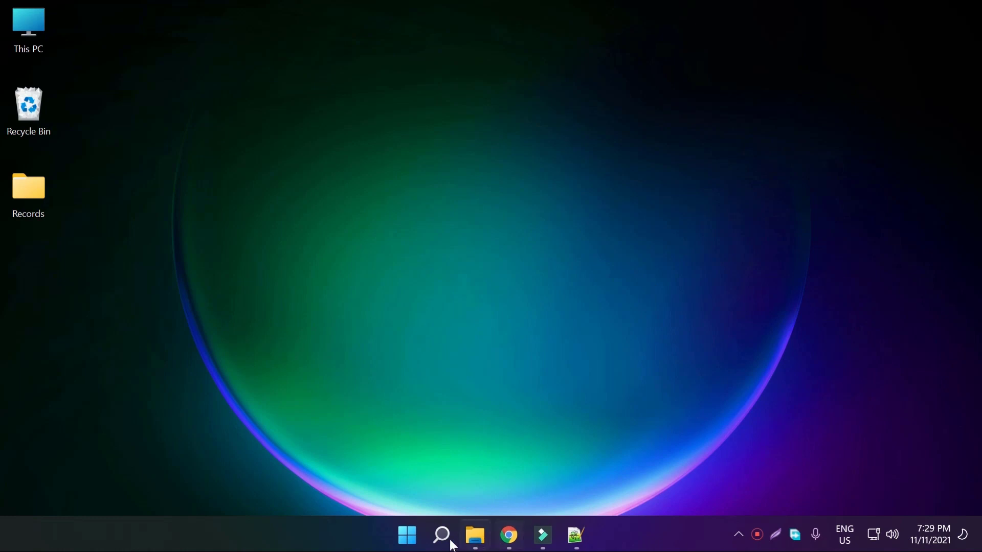
click(412, 534)
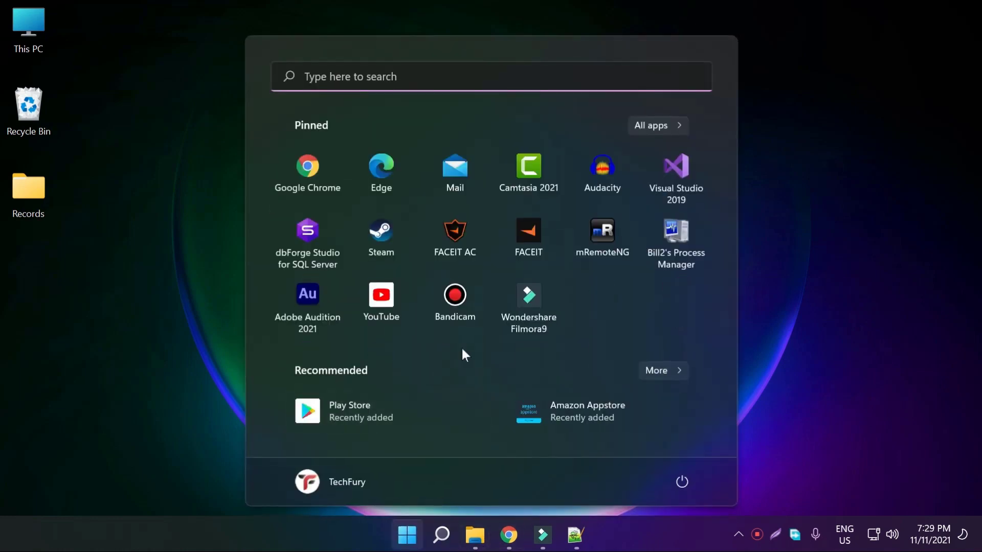